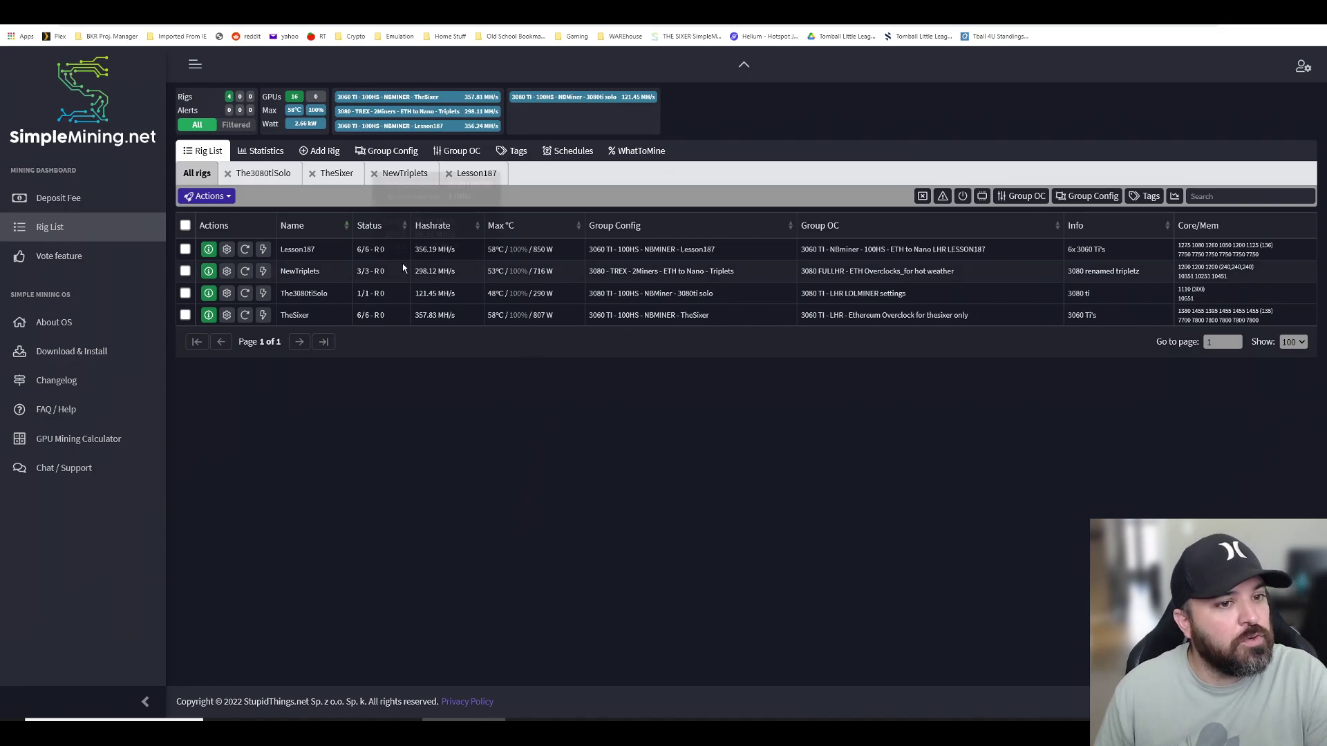
# Tick the Lesson187 rig's checkbox in the Rig List
pyautogui.click(186, 250)
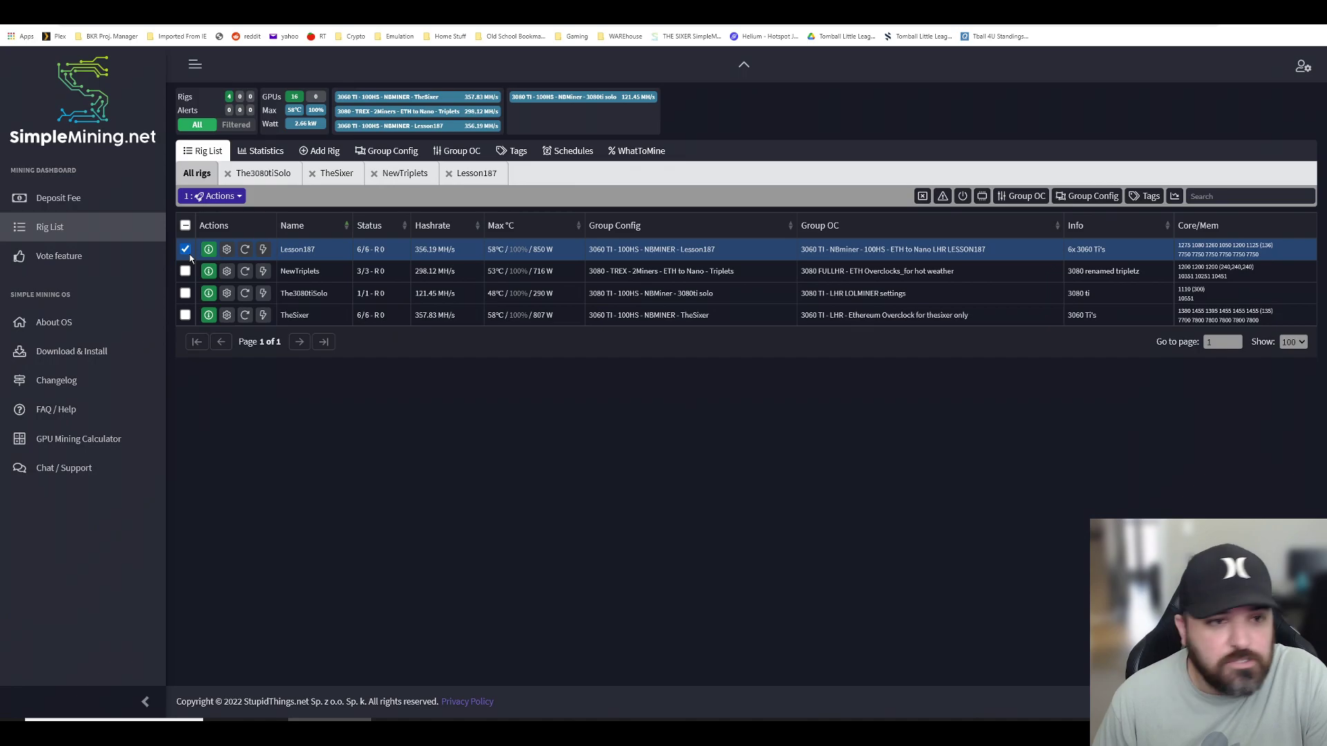
pyautogui.click(214, 195)
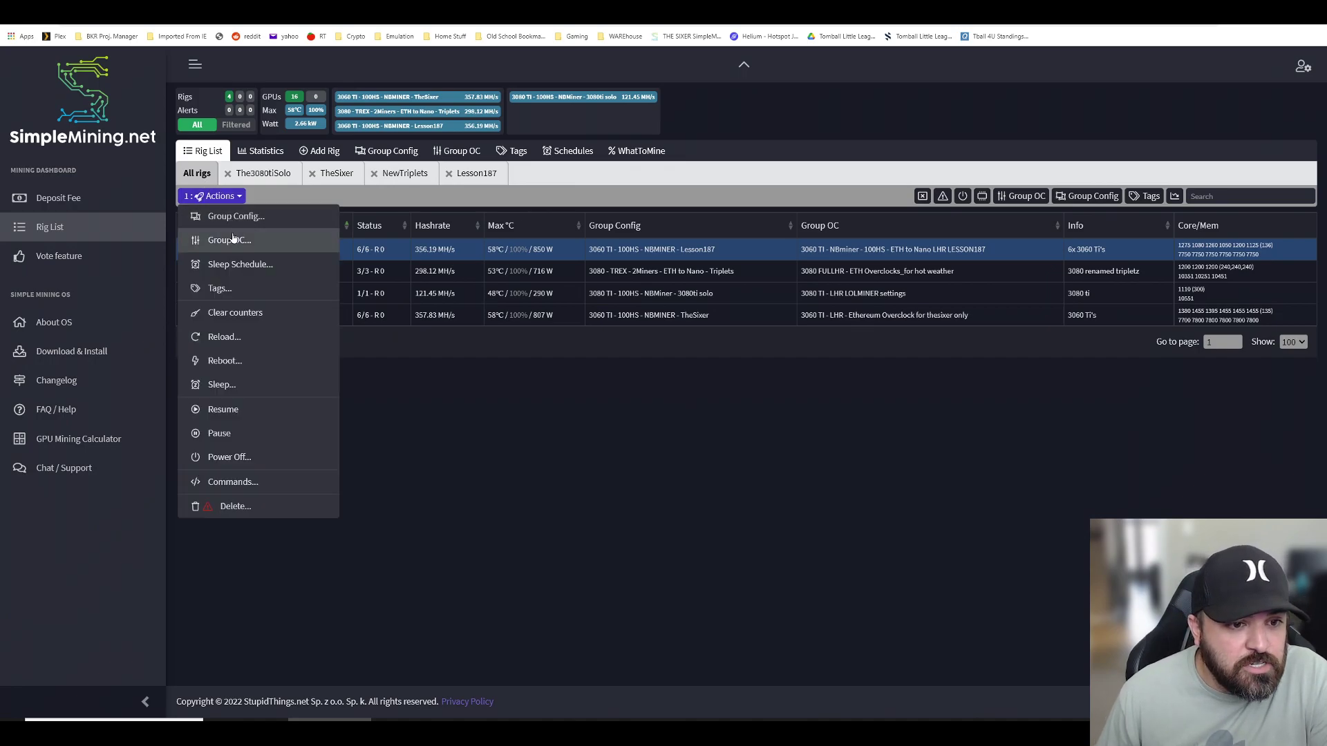
pyautogui.click(244, 486)
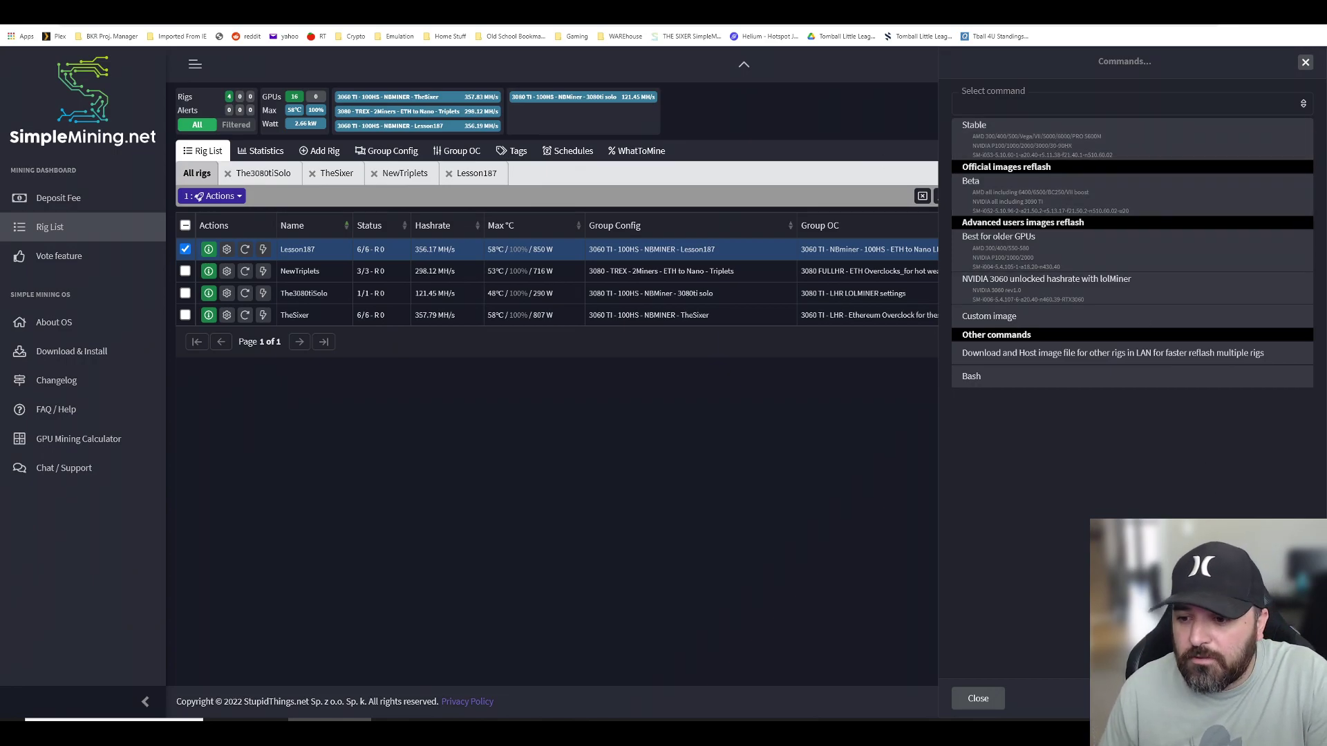
pyautogui.click(1305, 62)
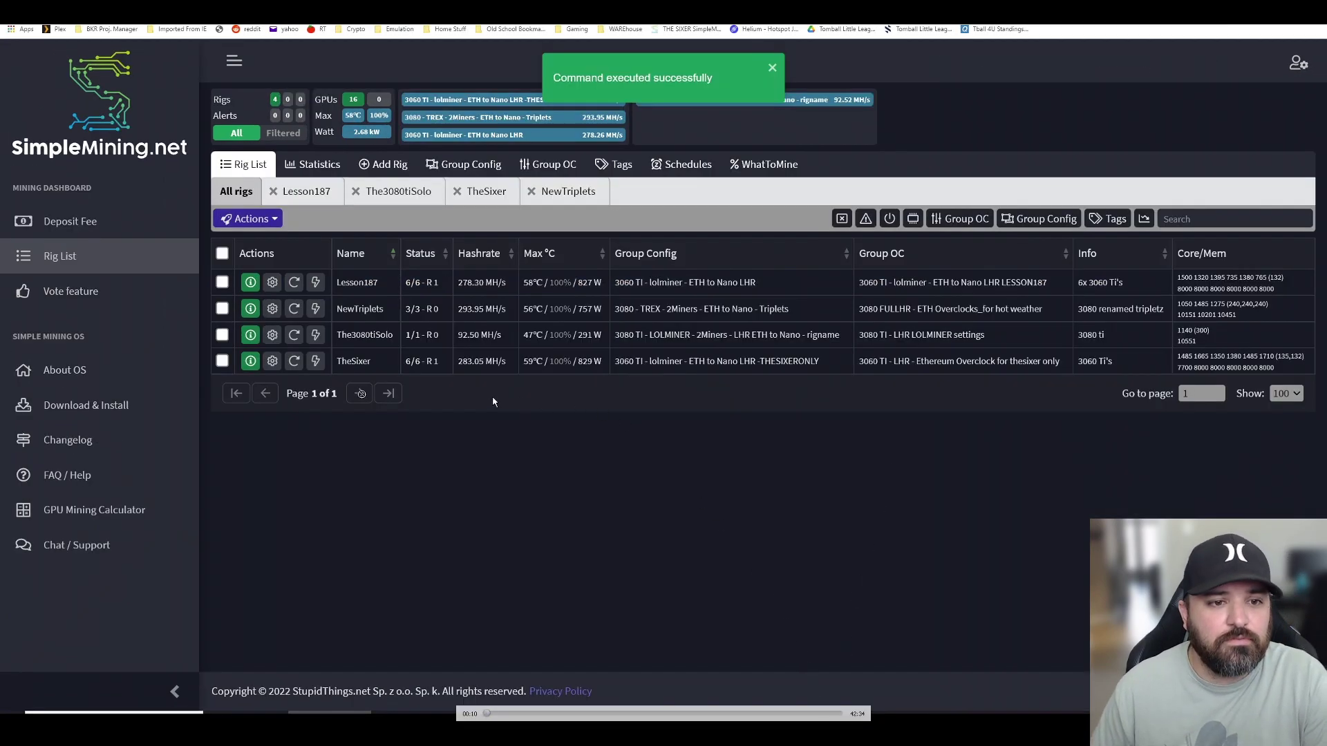
# View Lesson187's details page, then return to the full rig list
pyautogui.click(250, 282)
pyautogui.scroll(-6, 744, 504)
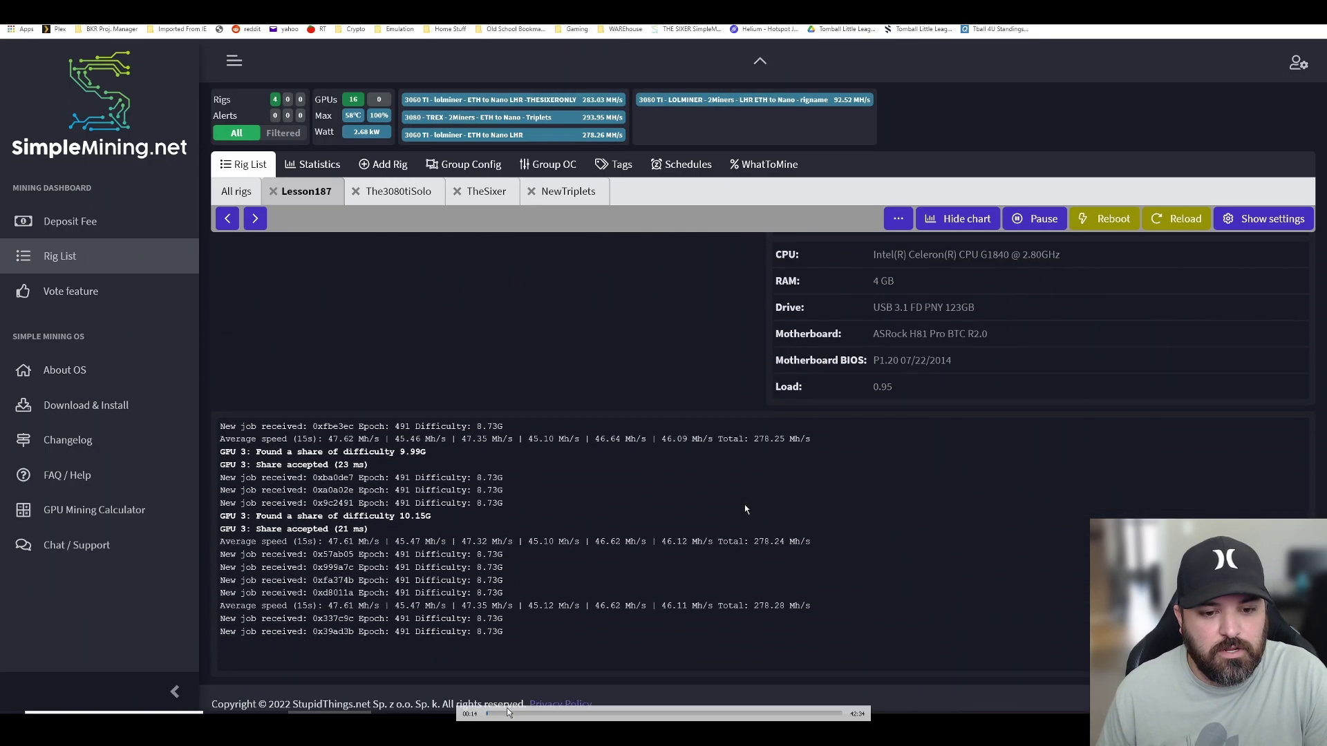
pyautogui.click(488, 715)
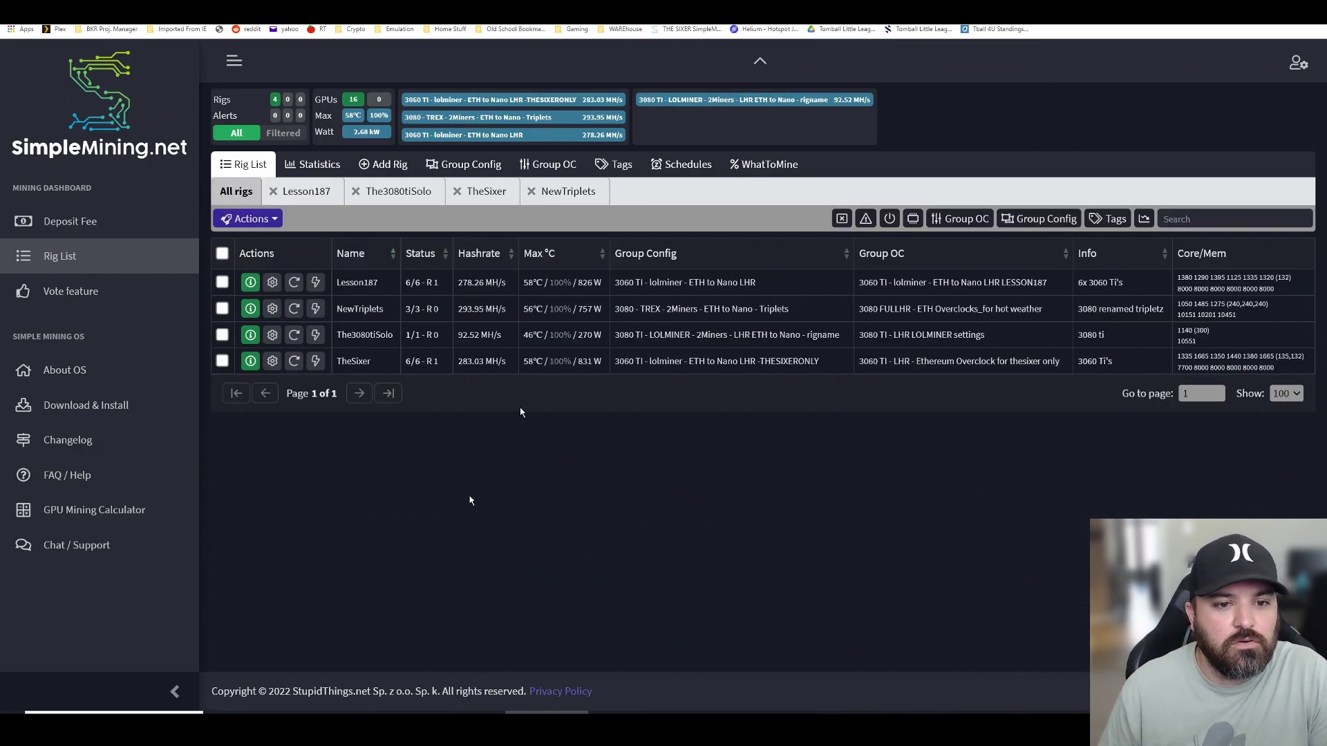
# Reflash Lesson187 with the Beta OS image and open its details console
pyautogui.click(222, 283)
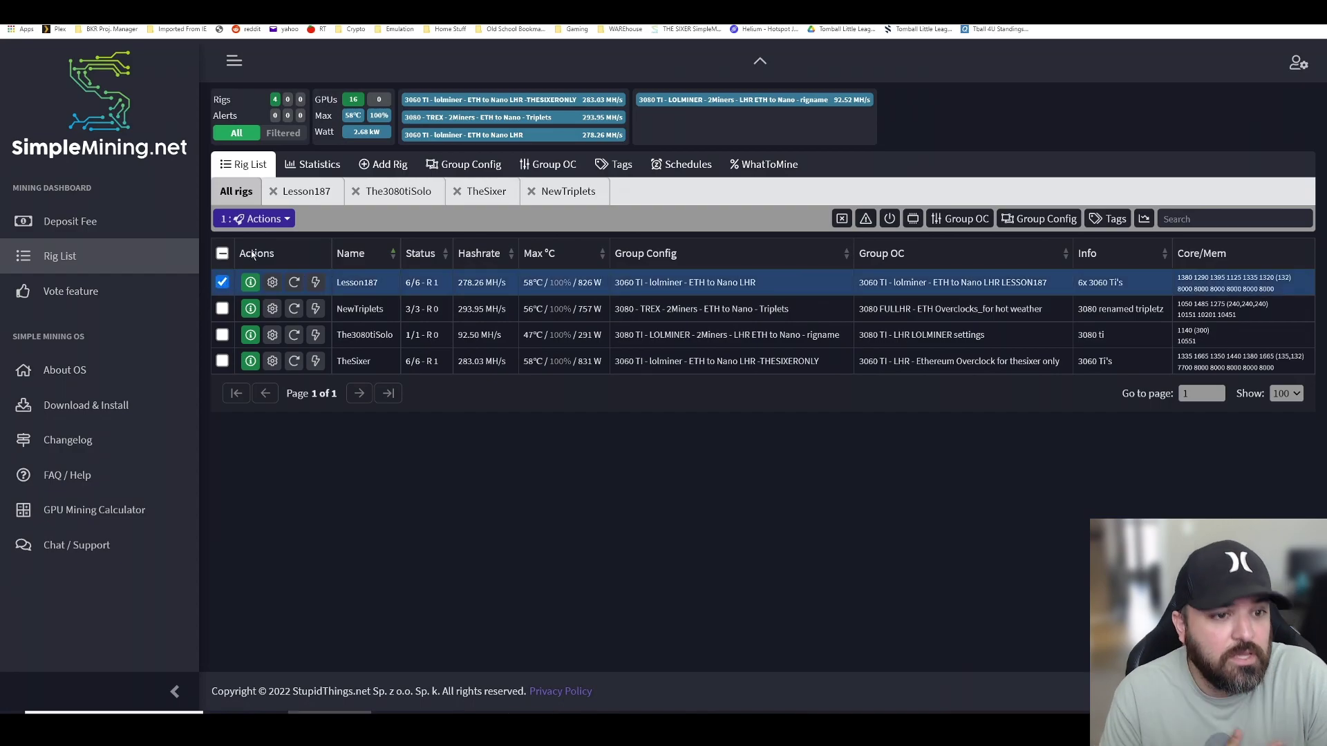
pyautogui.click(274, 223)
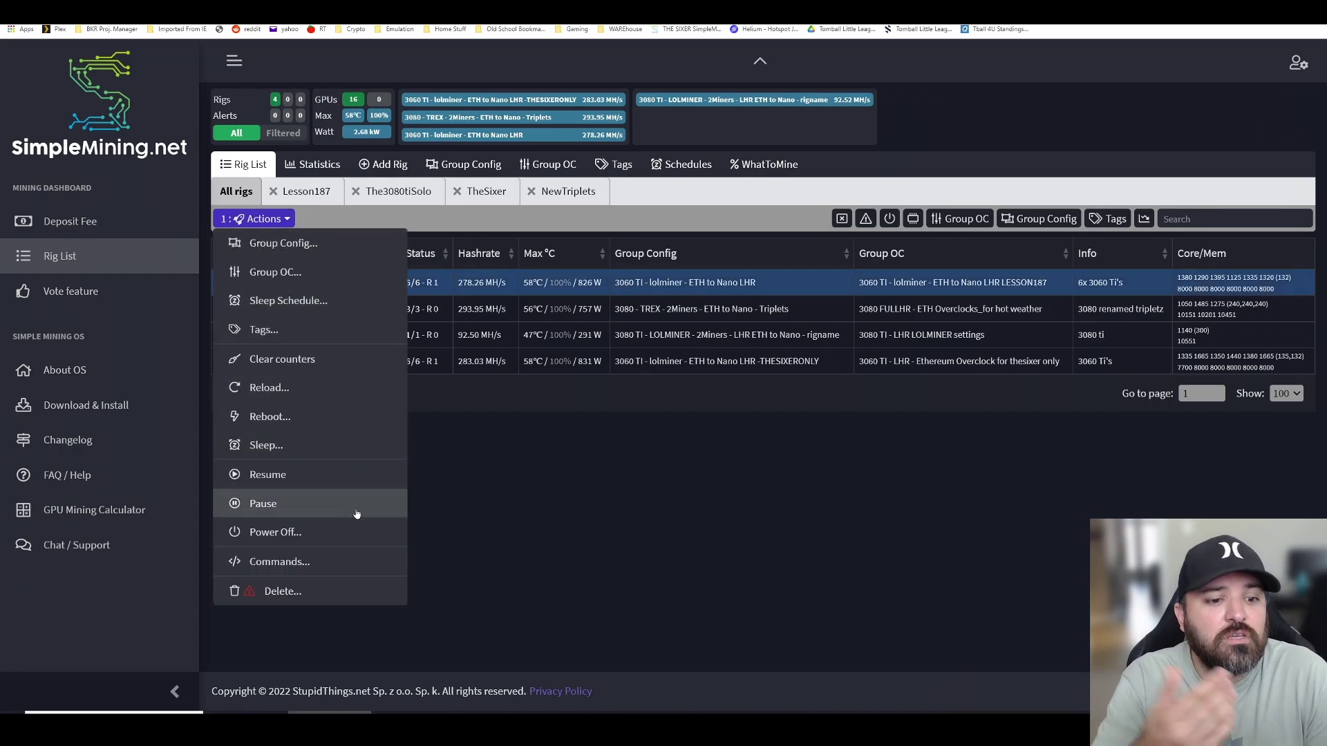
pyautogui.click(283, 560)
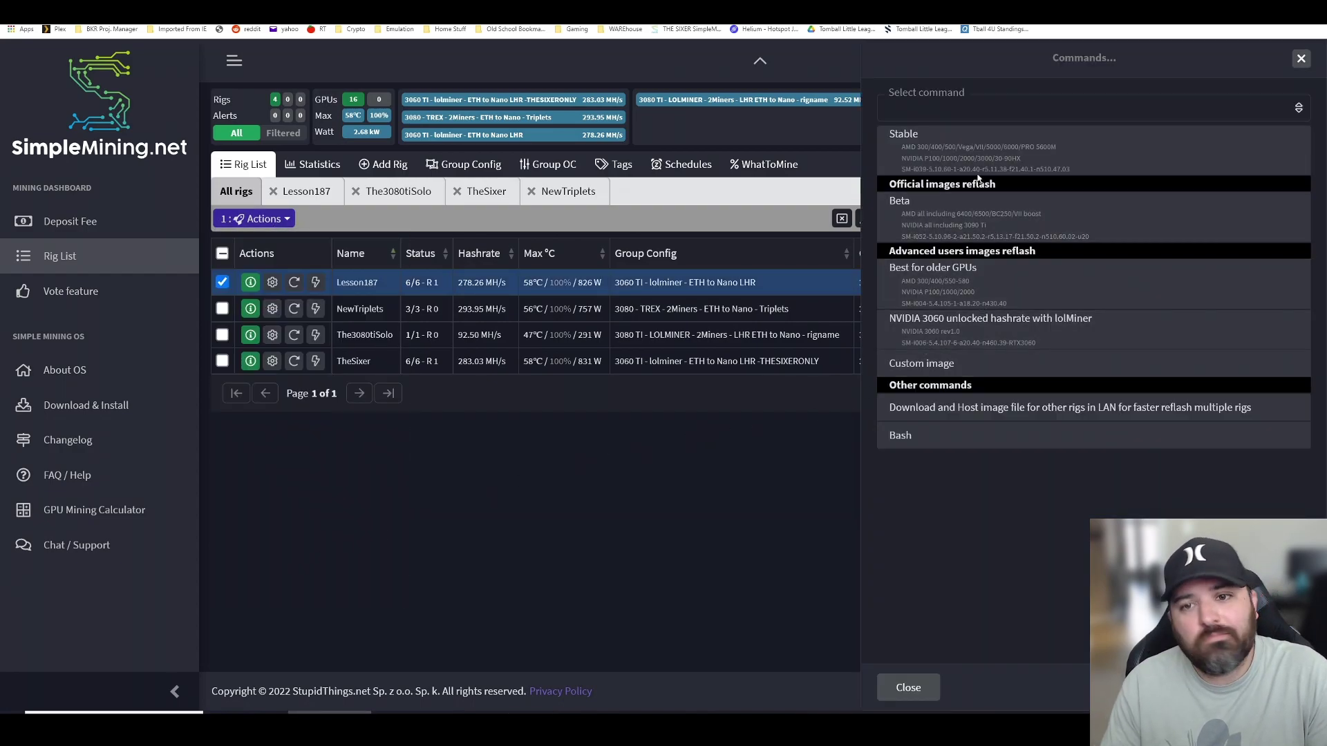
pyautogui.click(944, 221)
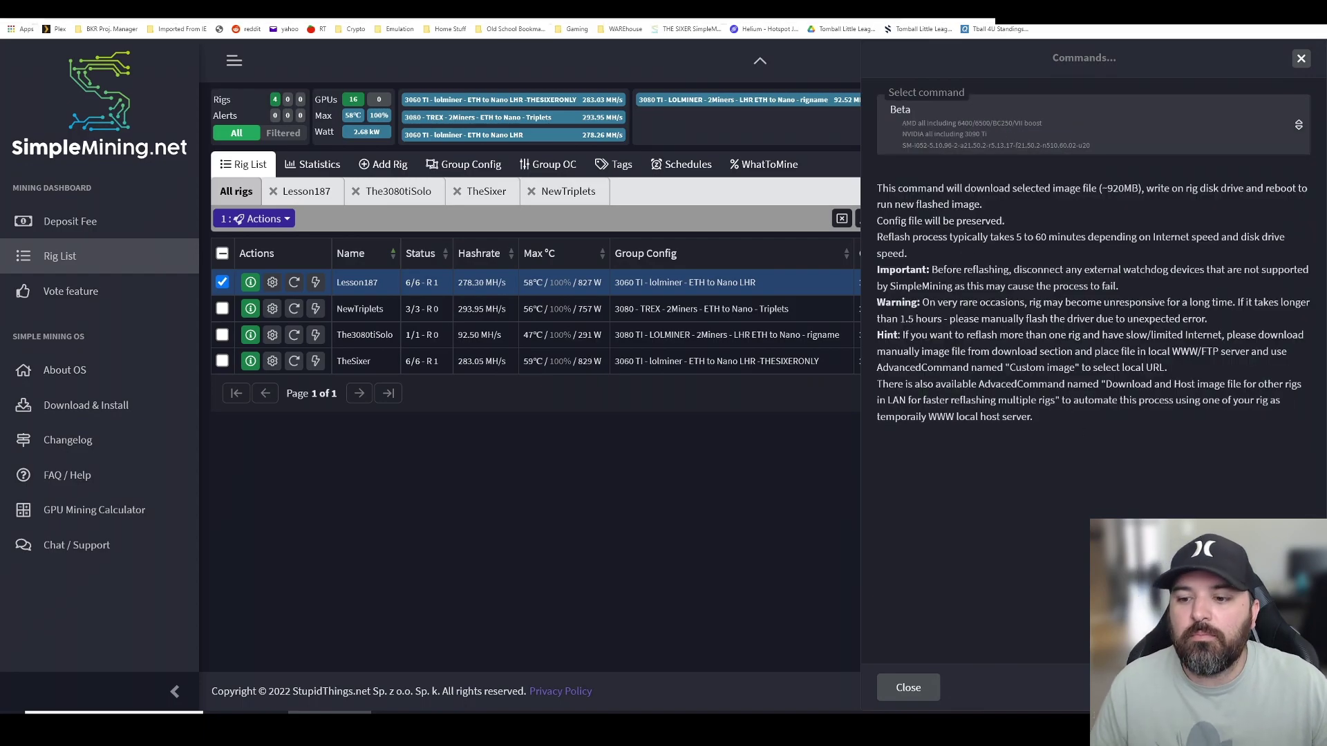
pyautogui.press('Return')
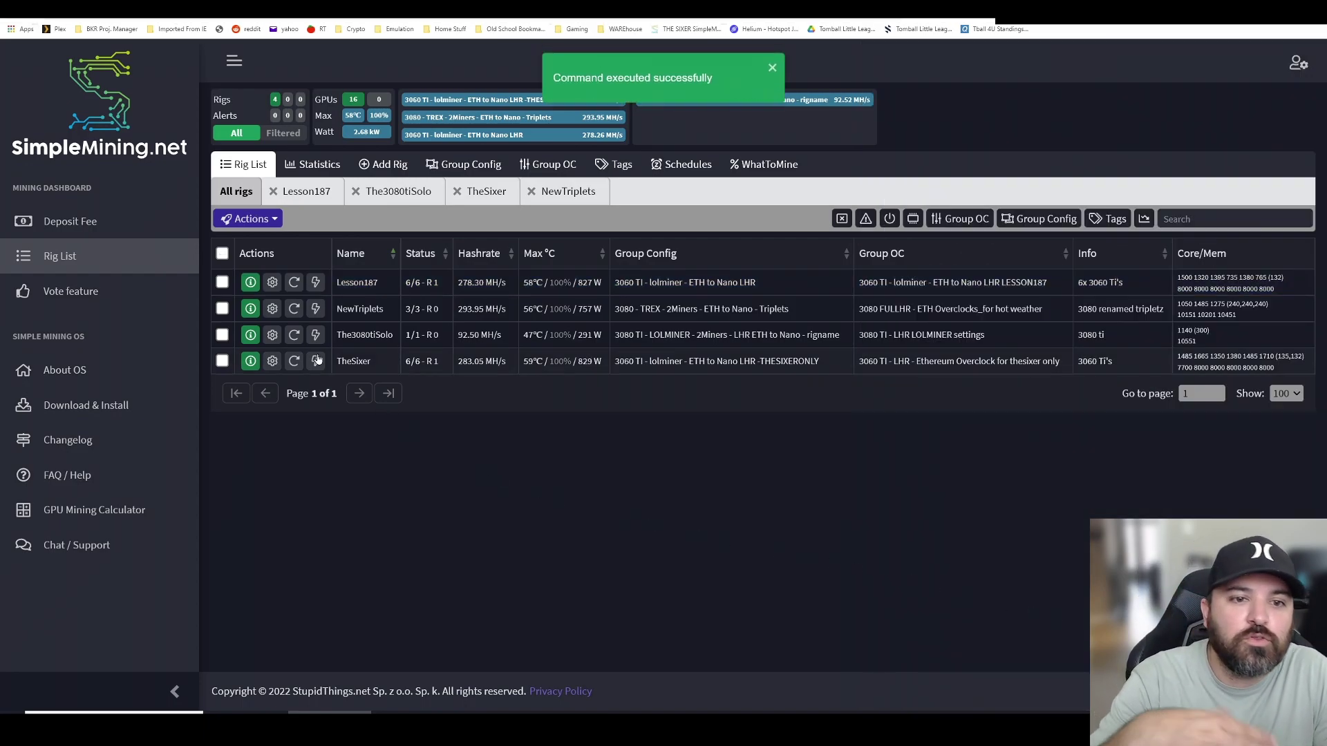
pyautogui.click(250, 282)
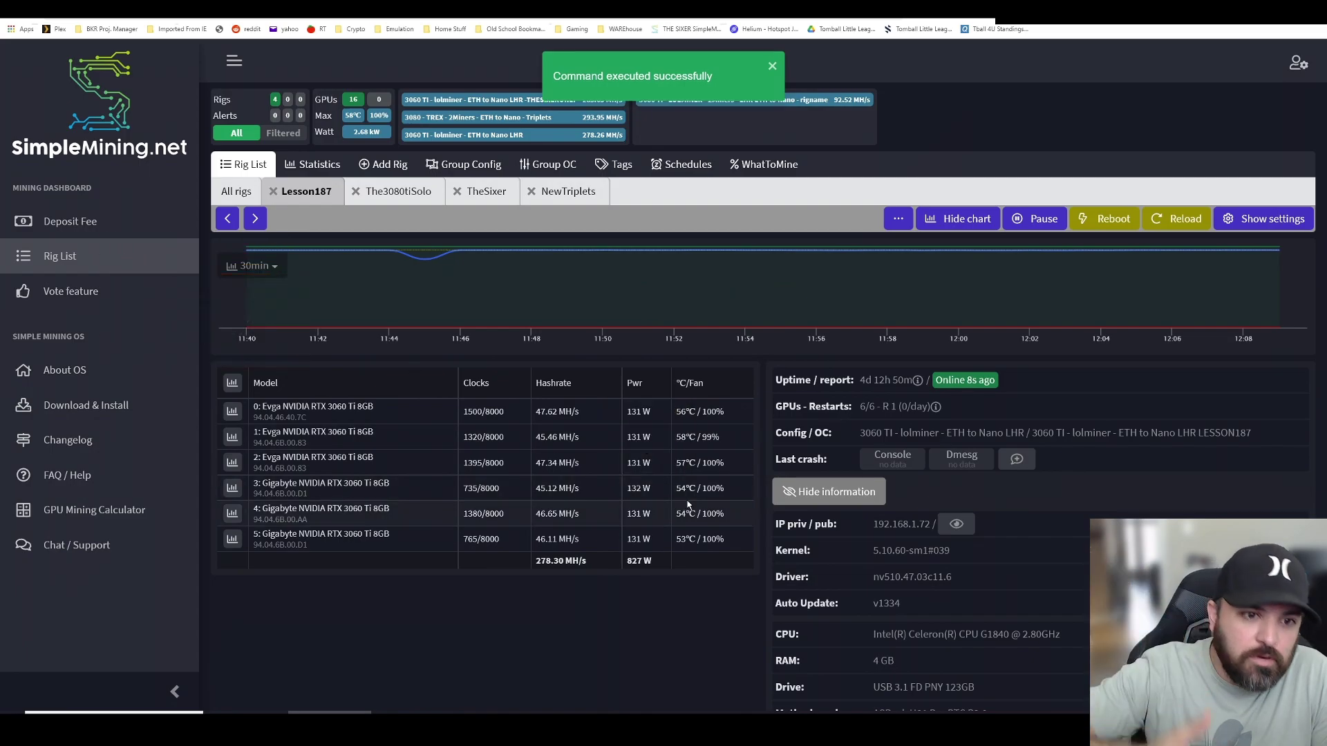
pyautogui.scroll(-5, 745, 509)
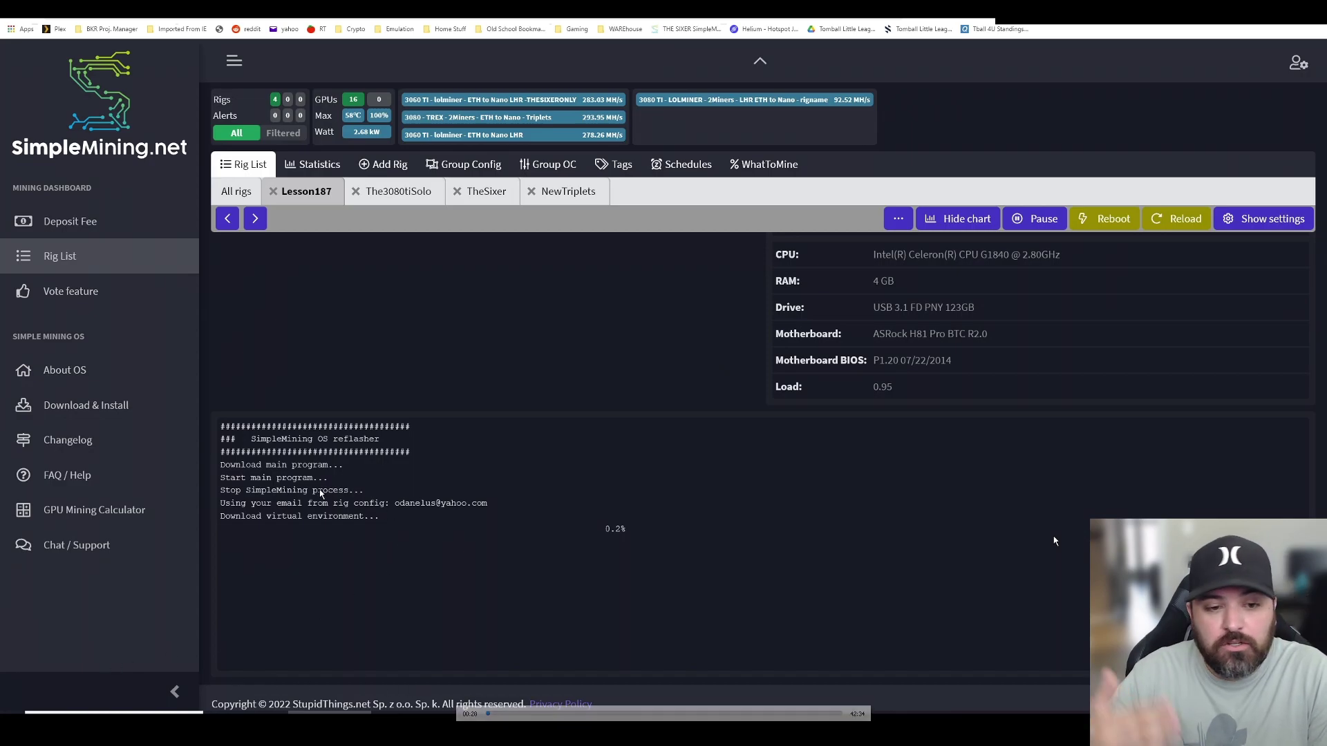
# Skip the reflash recording ahead to where the OS image is written
pyautogui.click(502, 714)
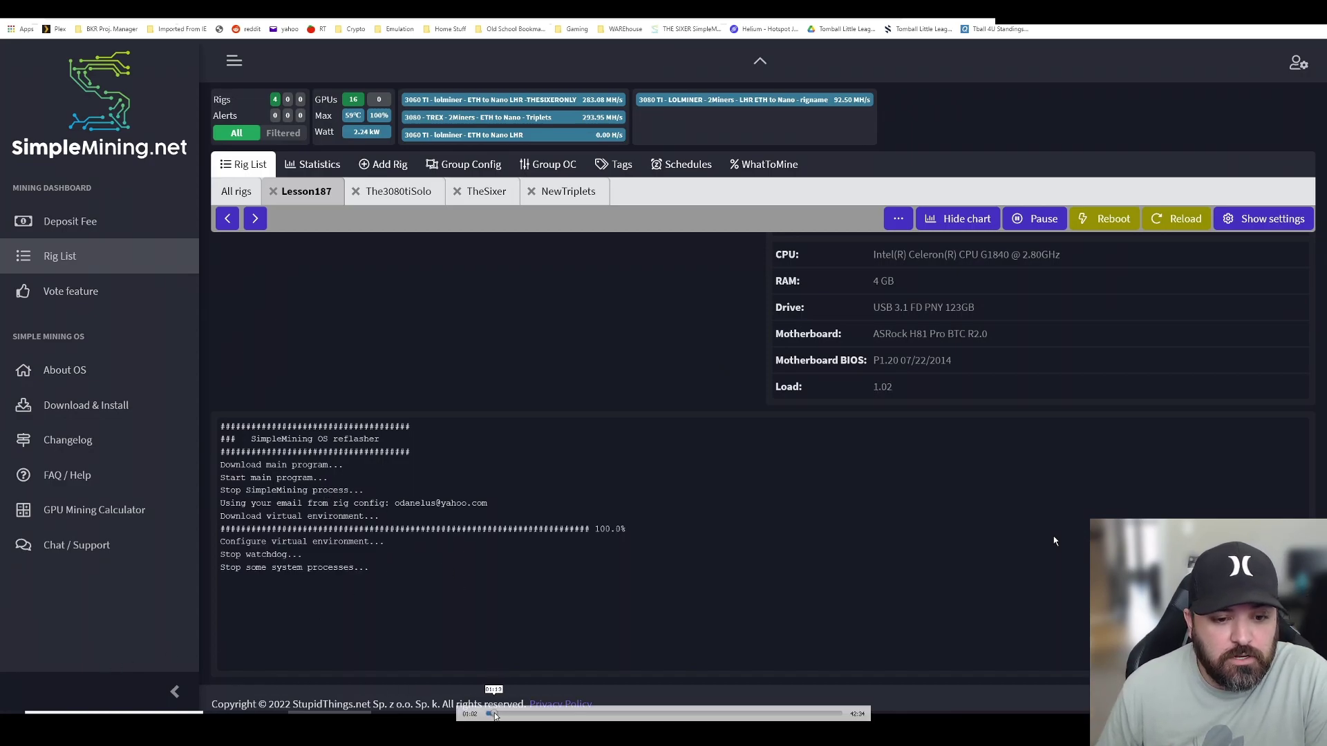
pyautogui.moveTo(508, 716); pyautogui.dragTo(515, 716)
pyautogui.moveTo(515, 716); pyautogui.dragTo(523, 717)
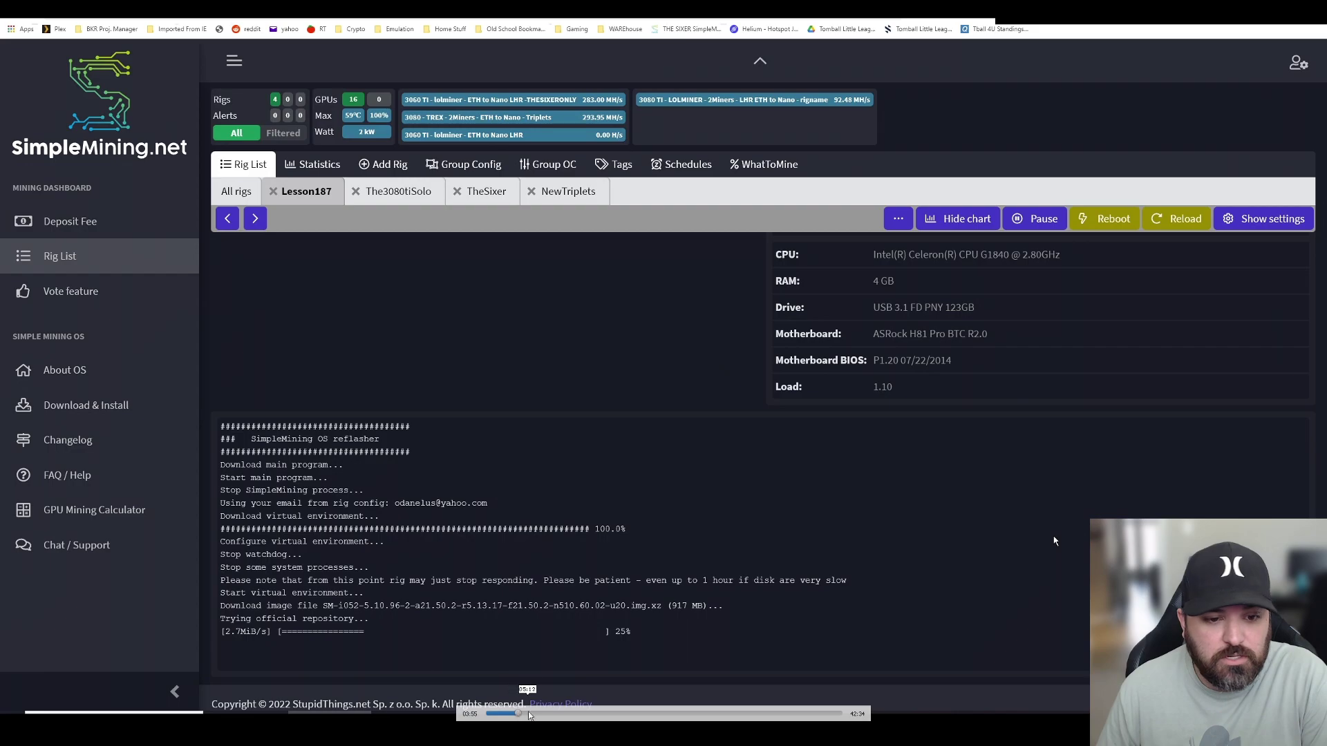
pyautogui.moveTo(523, 717); pyautogui.dragTo(531, 716)
pyautogui.moveTo(531, 717); pyautogui.dragTo(552, 717)
pyautogui.moveTo(551, 716); pyautogui.dragTo(599, 716)
# Advance past the disk write until updates through v1334 install and 132 W/2400 MHz overclocks apply
pyautogui.moveTo(599, 716); pyautogui.dragTo(603, 716)
pyautogui.moveTo(602, 716); pyautogui.dragTo(631, 717)
pyautogui.moveTo(631, 717); pyautogui.dragTo(672, 715)
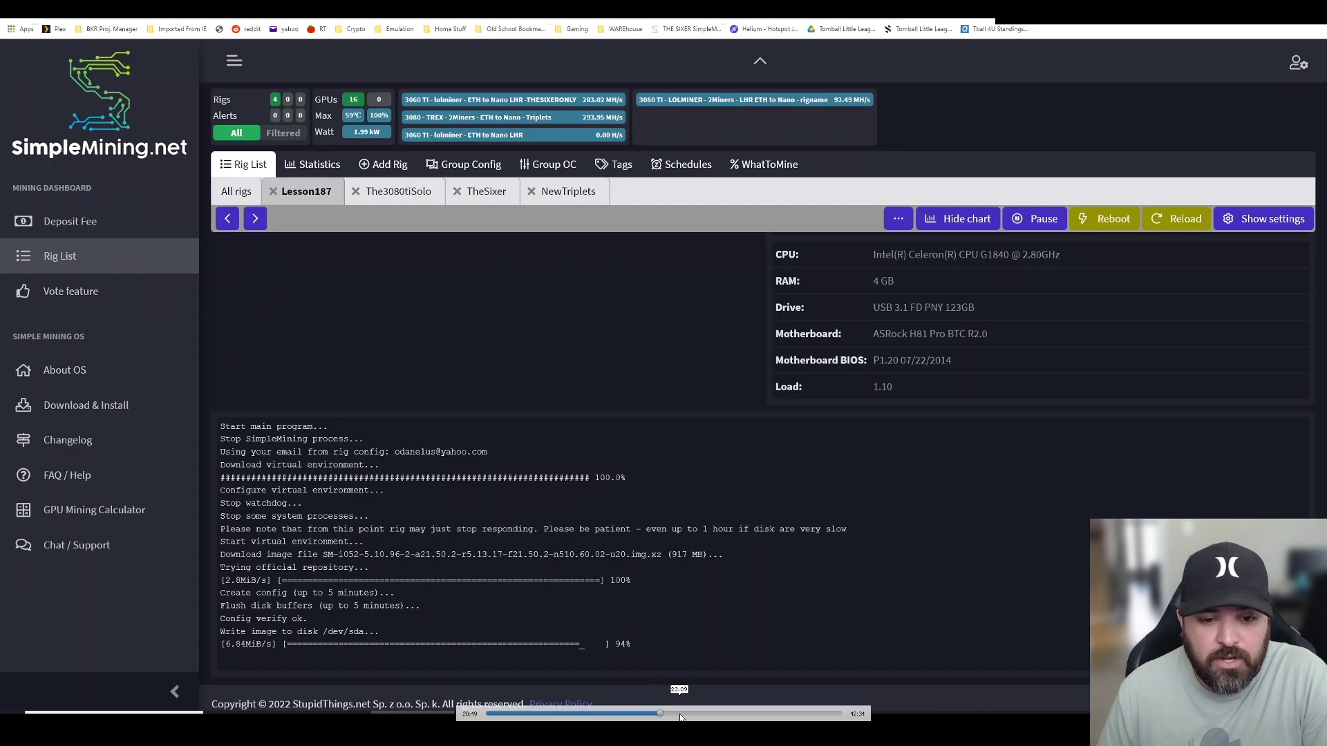
pyautogui.moveTo(672, 715); pyautogui.dragTo(675, 716)
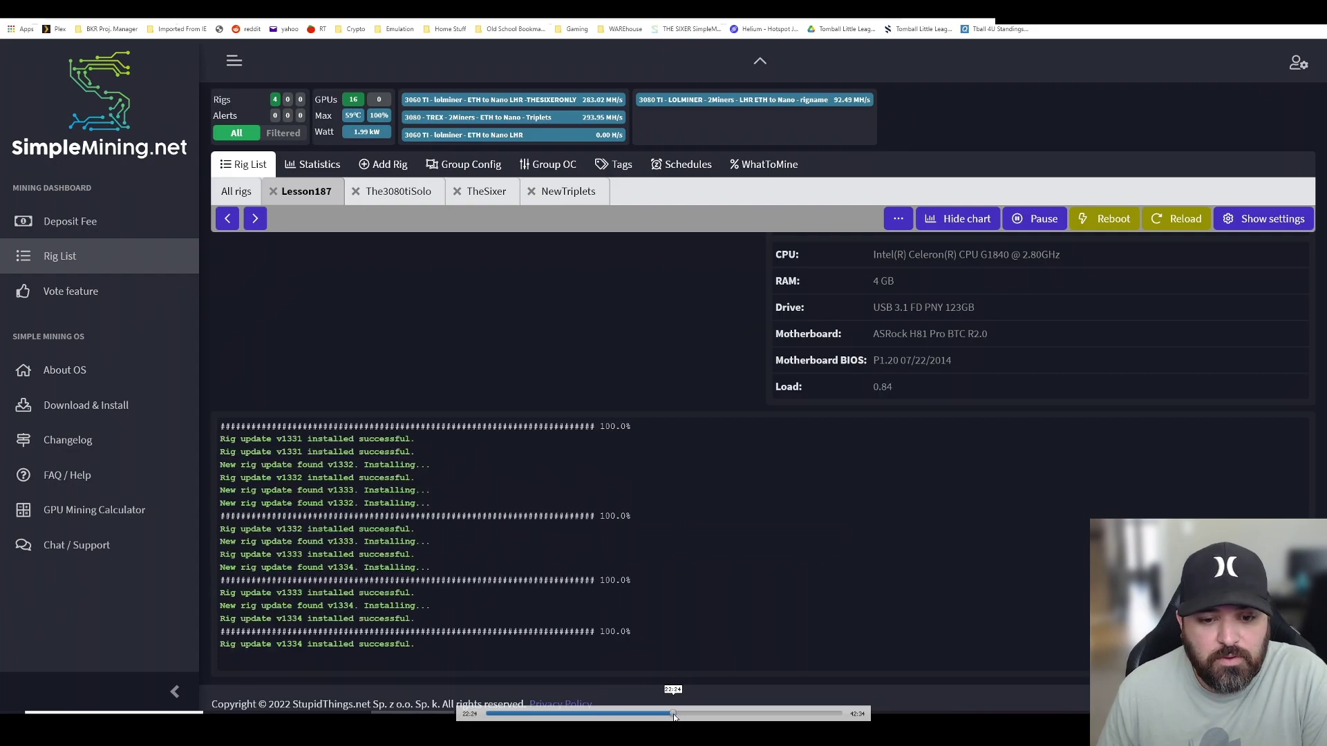
pyautogui.moveTo(676, 717); pyautogui.dragTo(676, 718)
pyautogui.moveTo(676, 717); pyautogui.dragTo(678, 717)
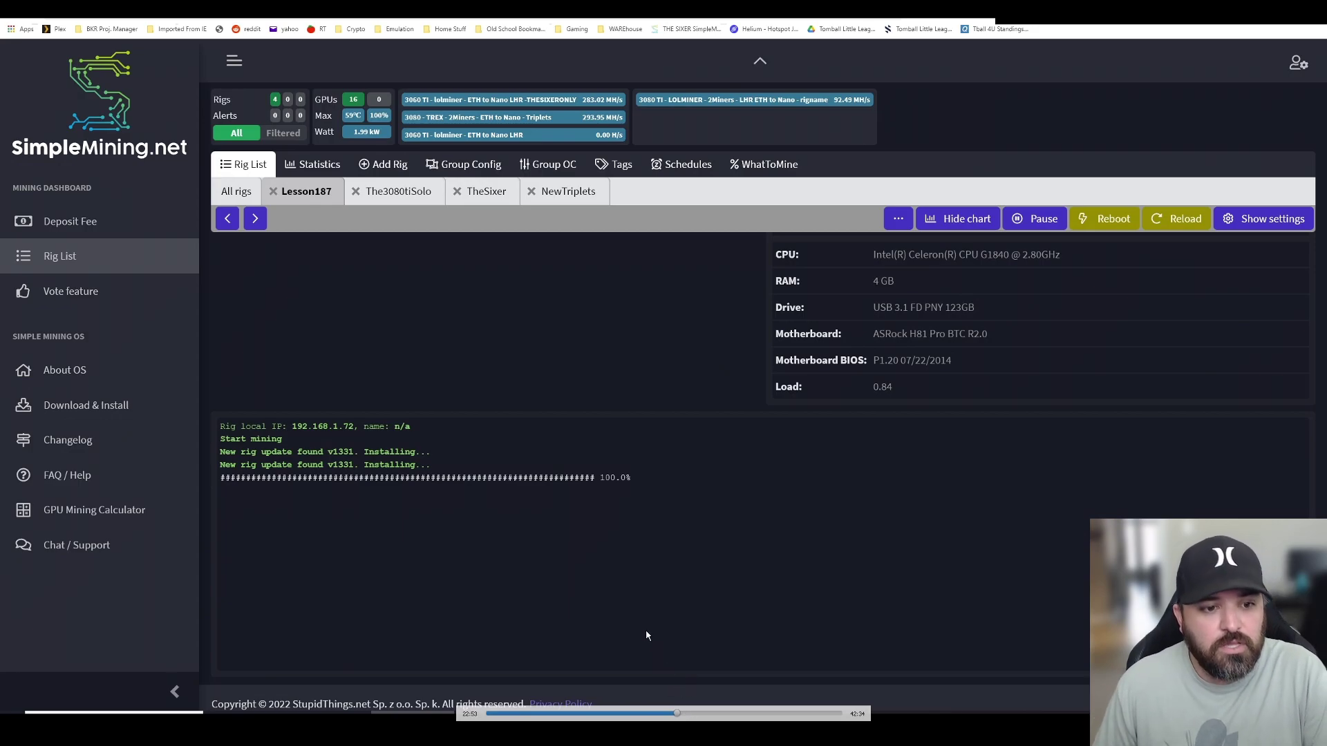
pyautogui.click(681, 717)
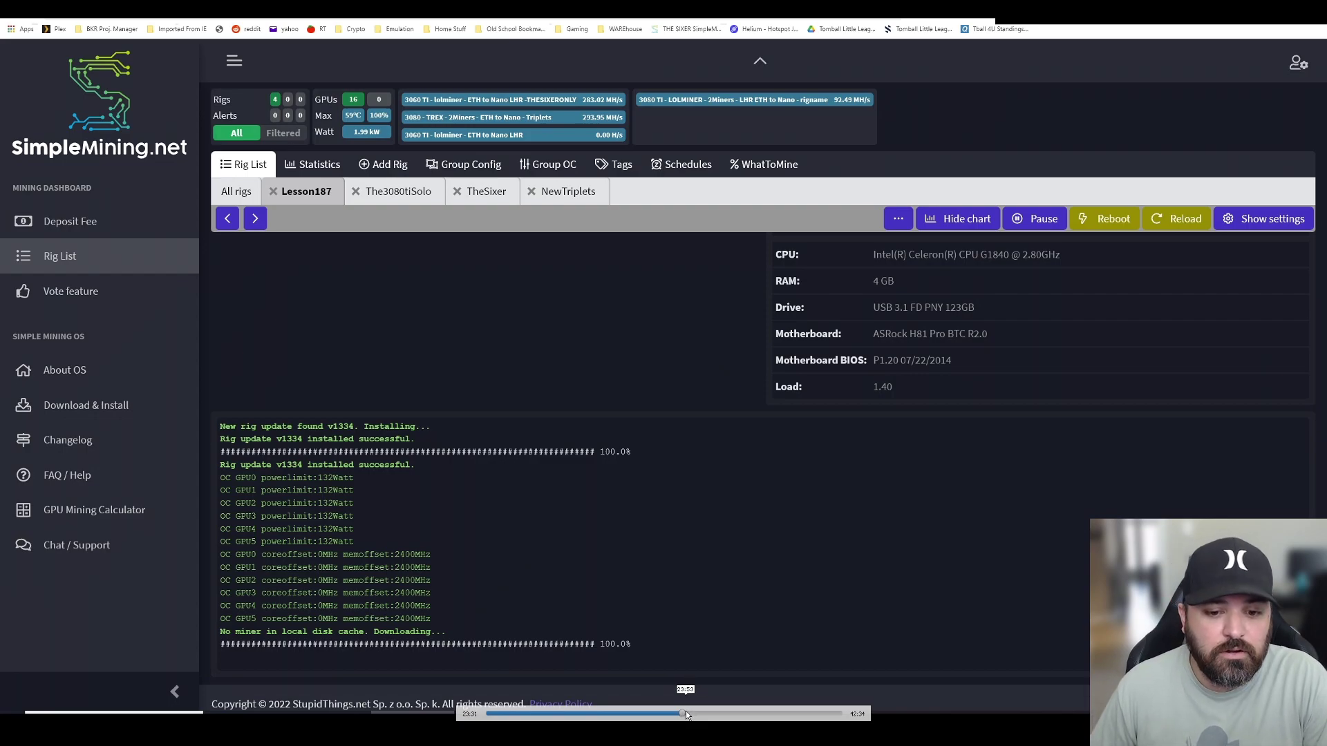
# Jump ahead to the 3080 TI LOLMINER 2Miners group config (lolminer v1.48) and exit fullscreen
pyautogui.click(689, 714)
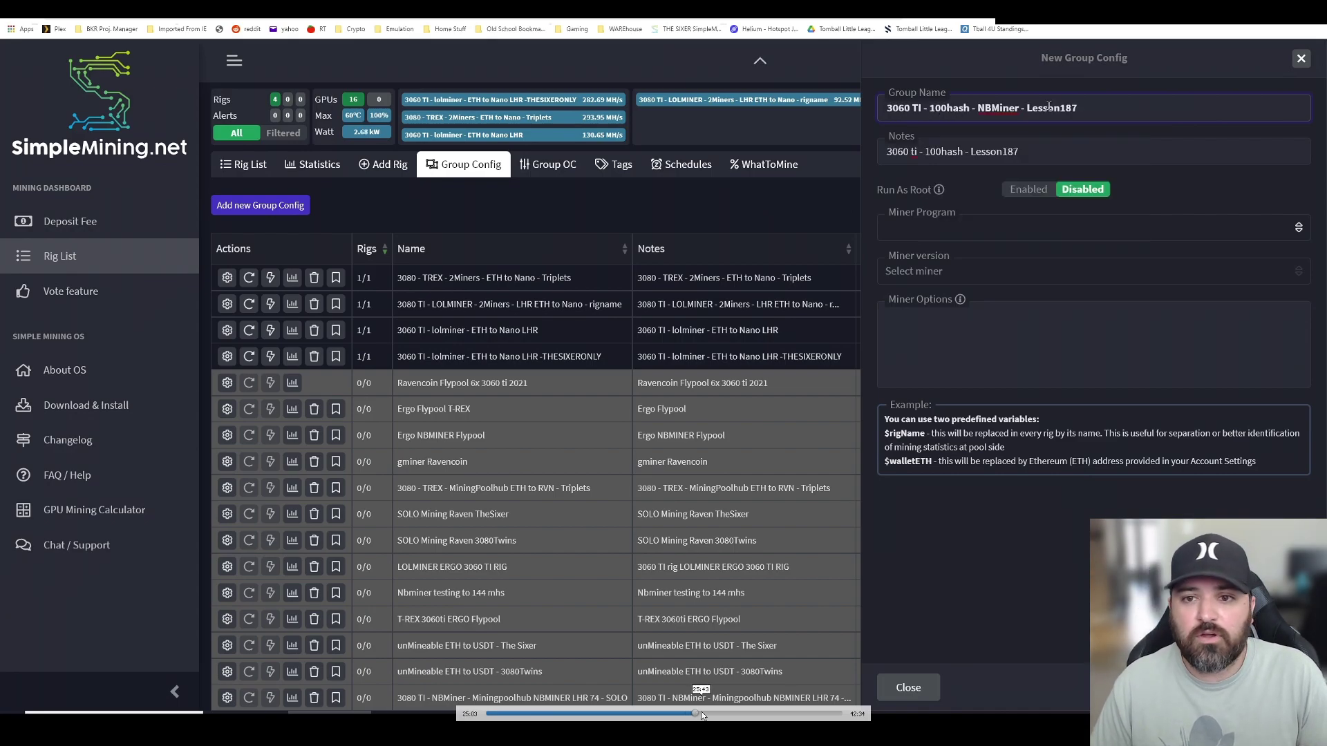
pyautogui.click(707, 714)
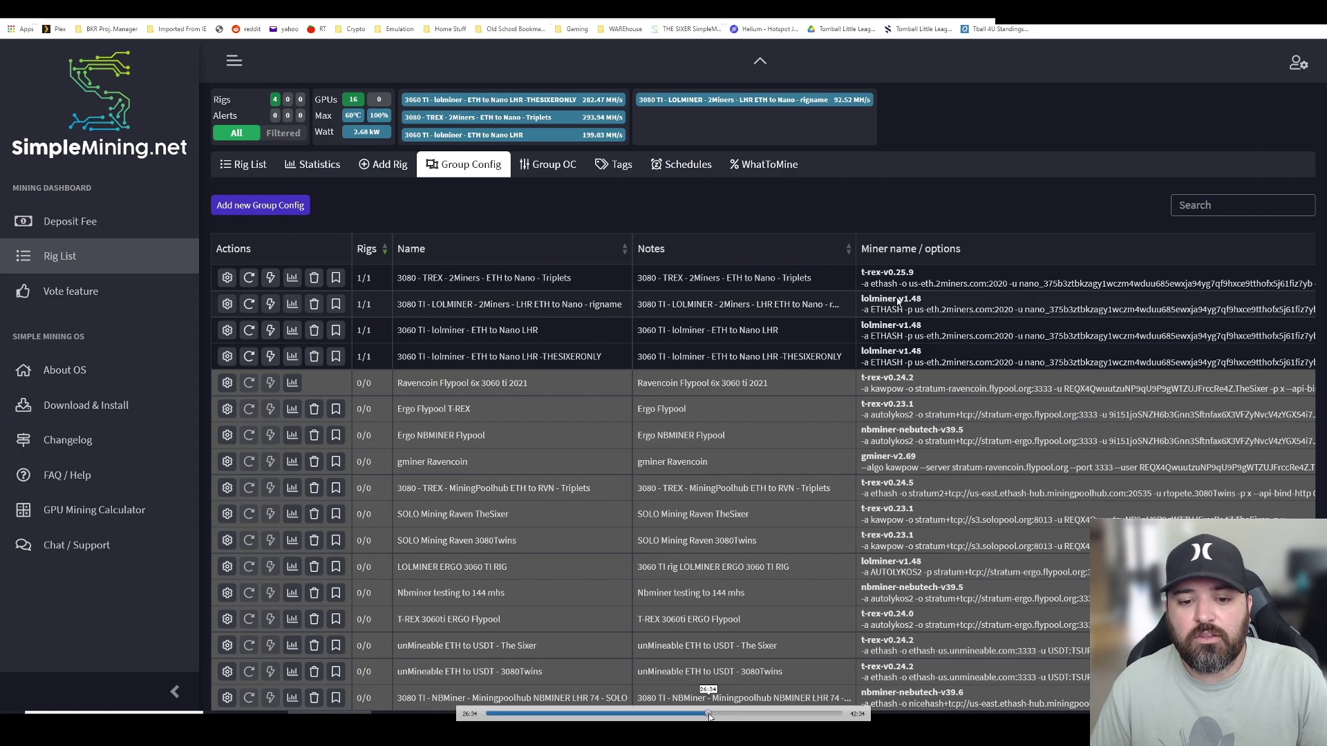
pyautogui.click(717, 713)
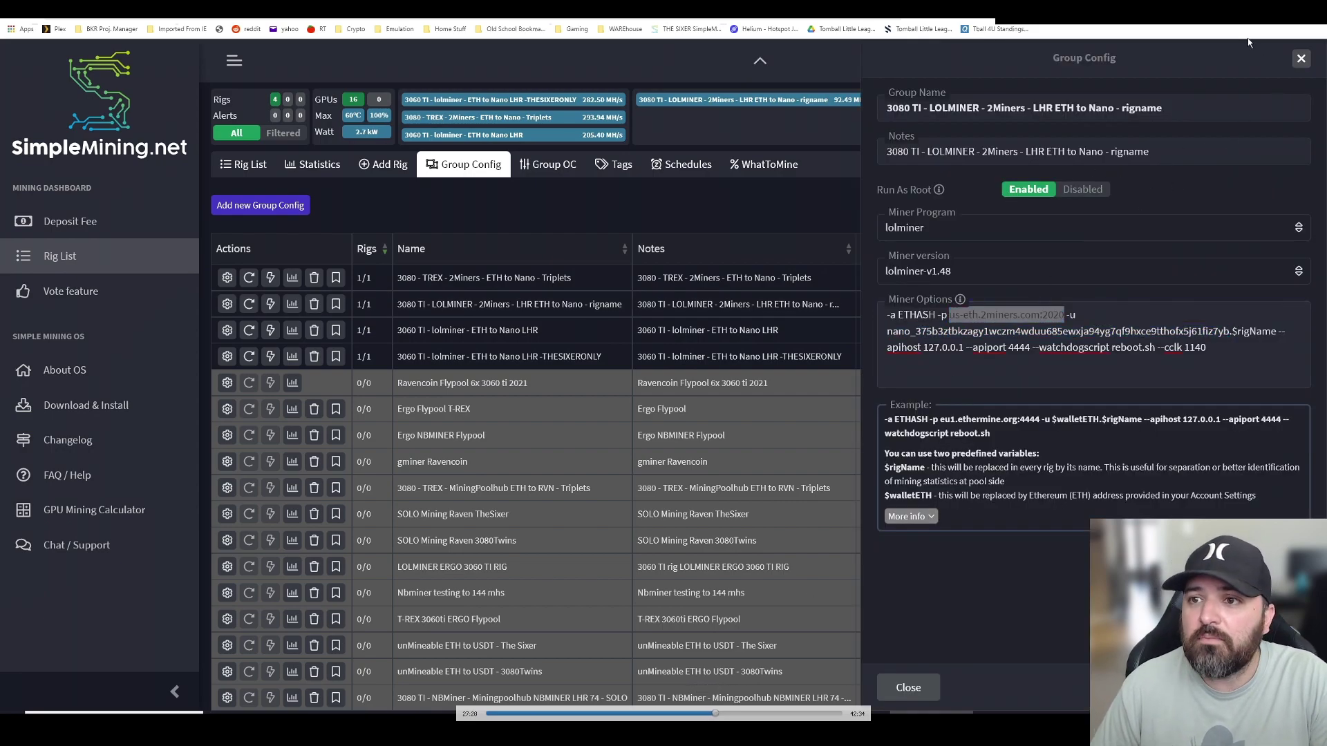
pyautogui.doubleClick(788, 343)
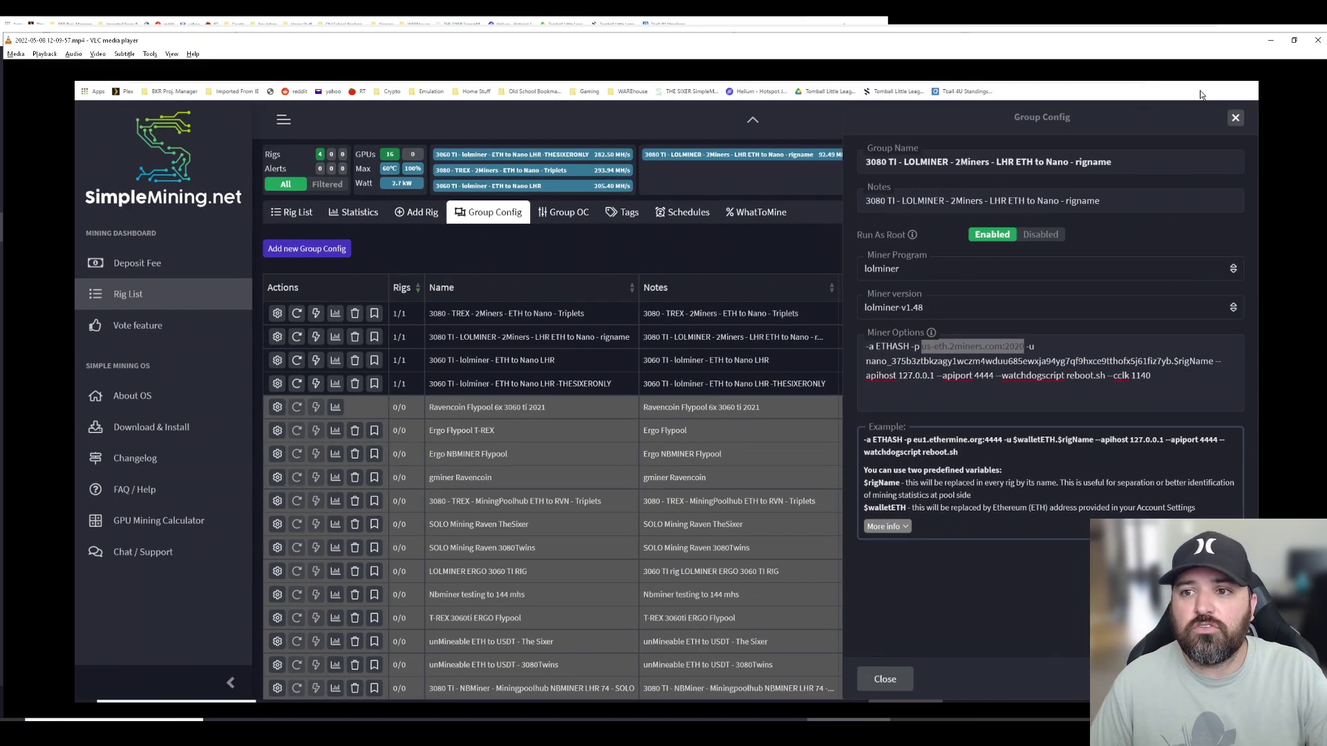
pyautogui.doubleClick(578, 356)
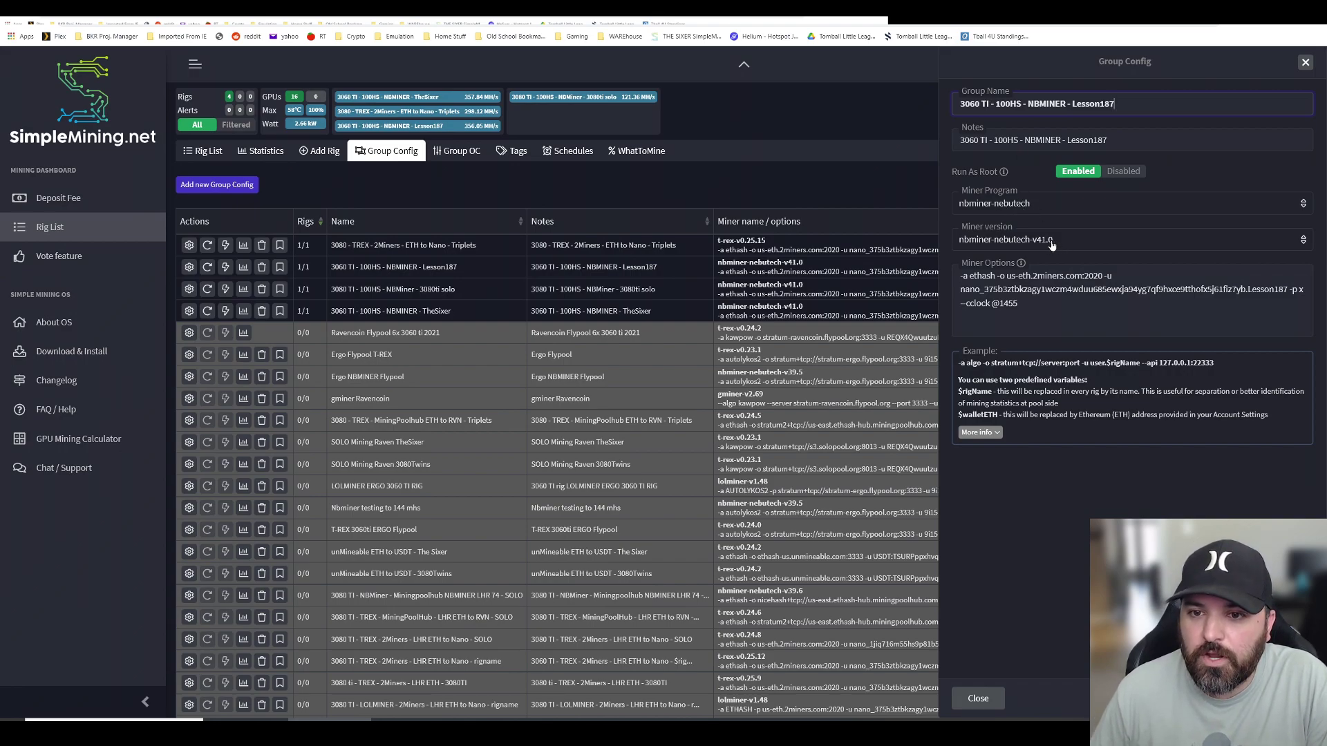
pyautogui.tripleClick(1054, 313)
pyautogui.click(1061, 311)
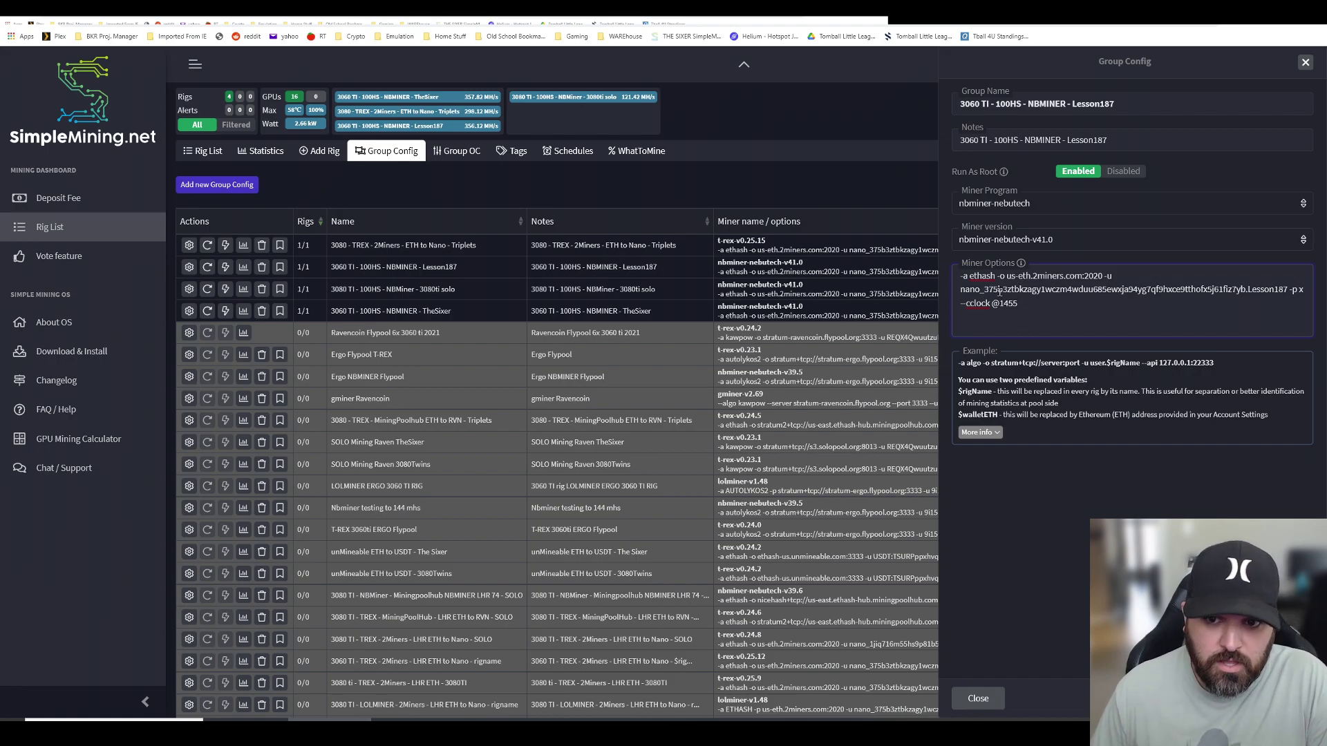
pyautogui.moveTo(961, 290); pyautogui.dragTo(1071, 290)
pyautogui.click(1050, 306)
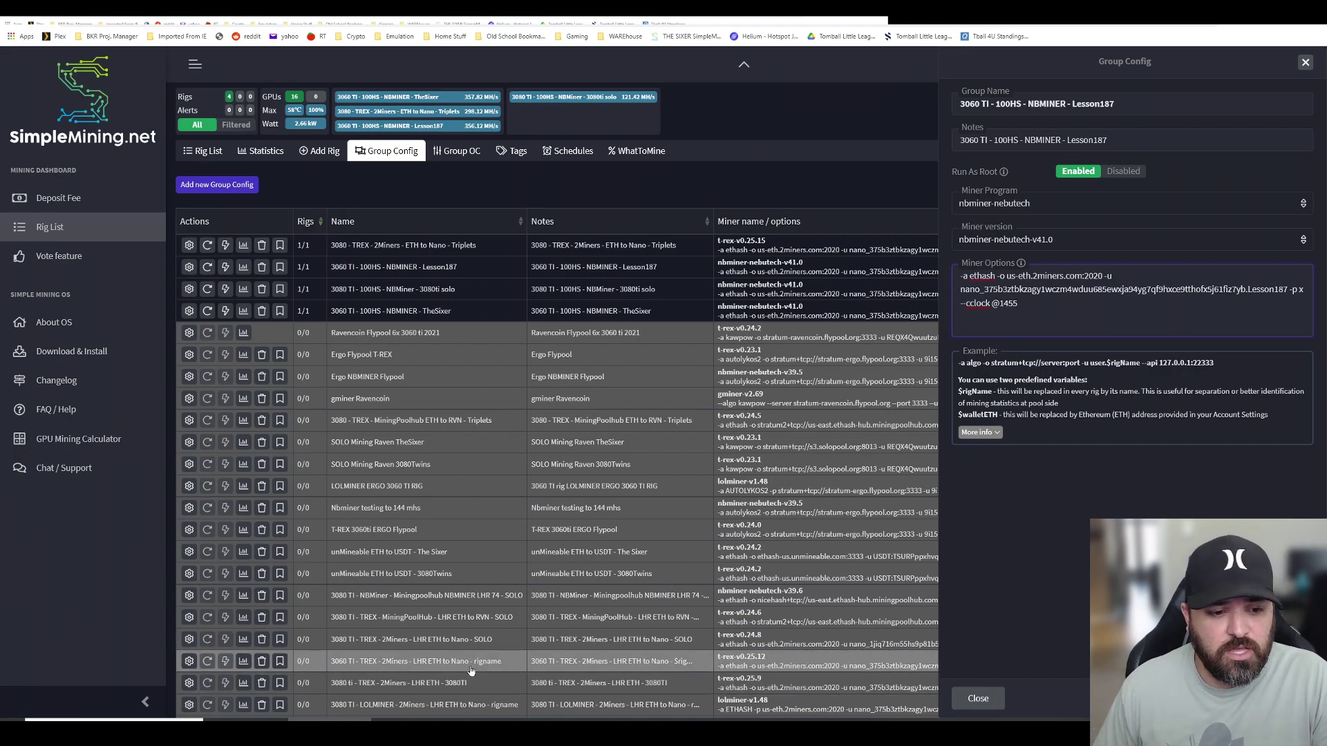
pyautogui.click(978, 698)
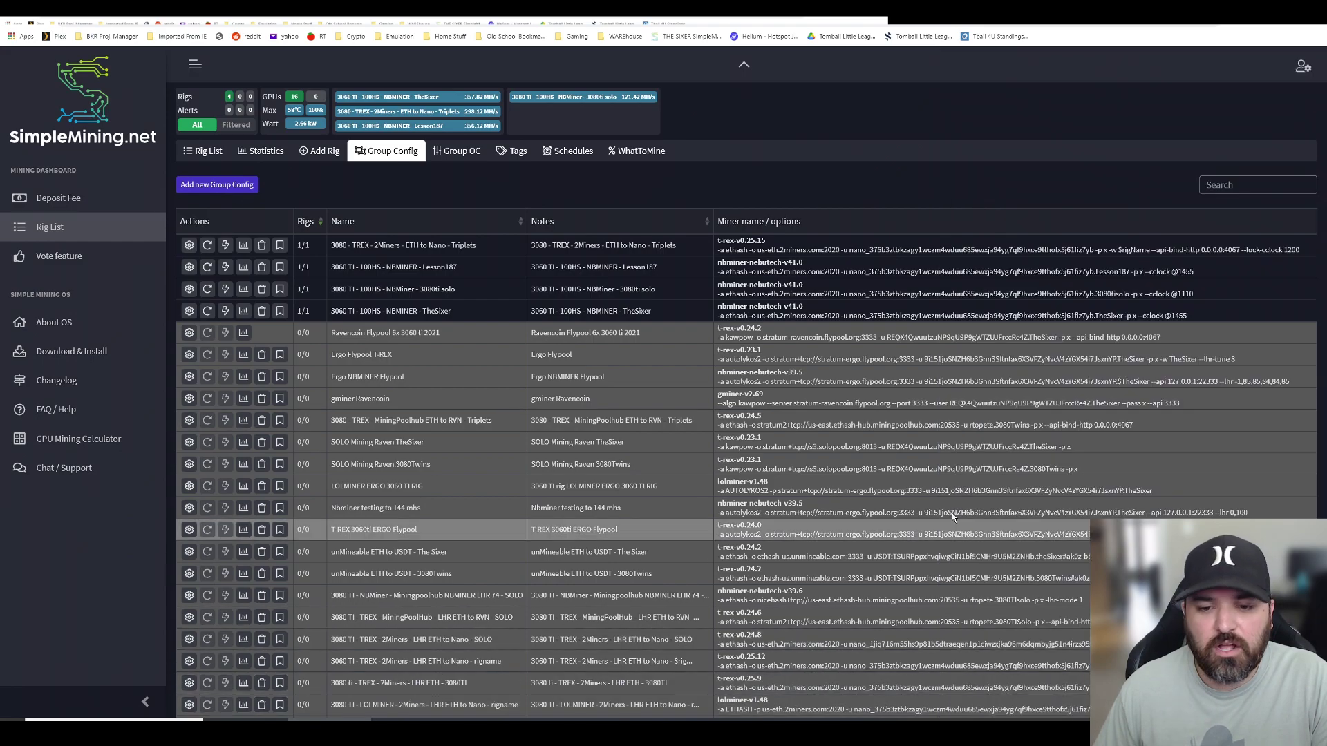
# Open Lesson187's details and show the last 24 hours of hashrate
pyautogui.click(204, 151)
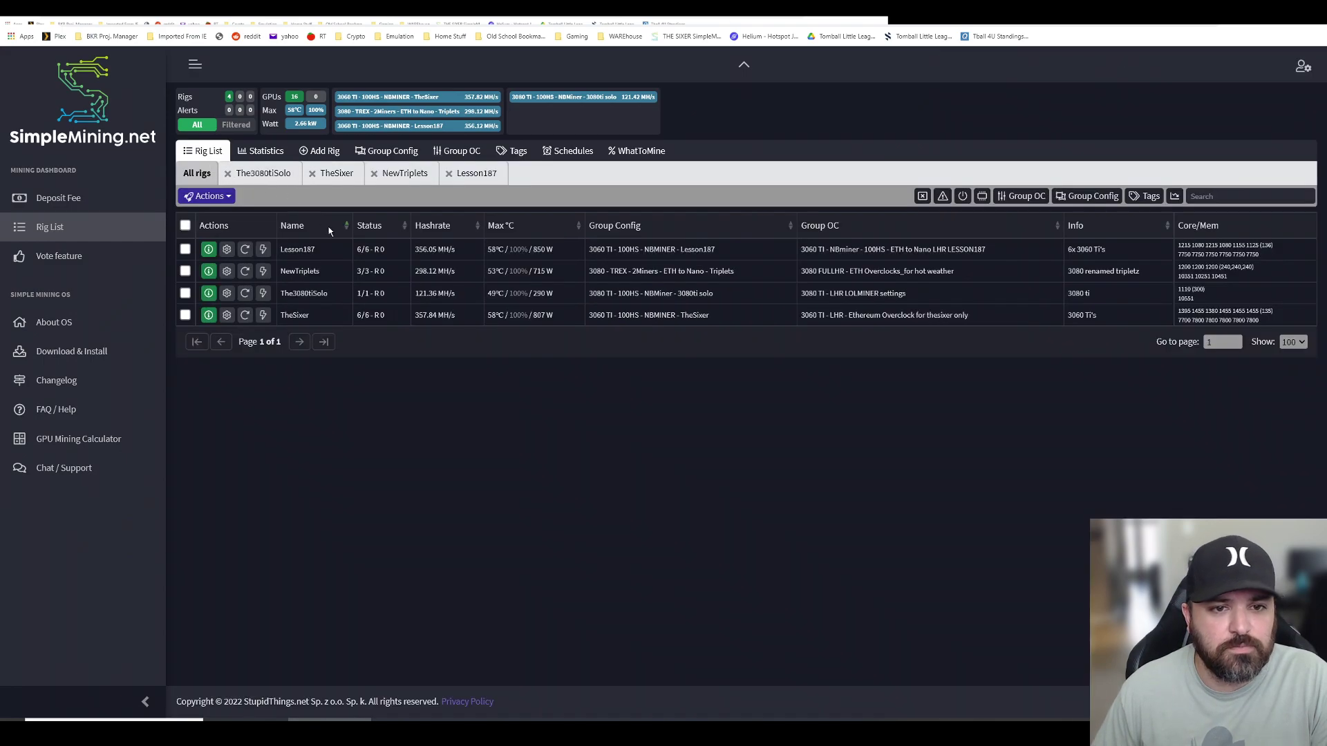
pyautogui.click(208, 249)
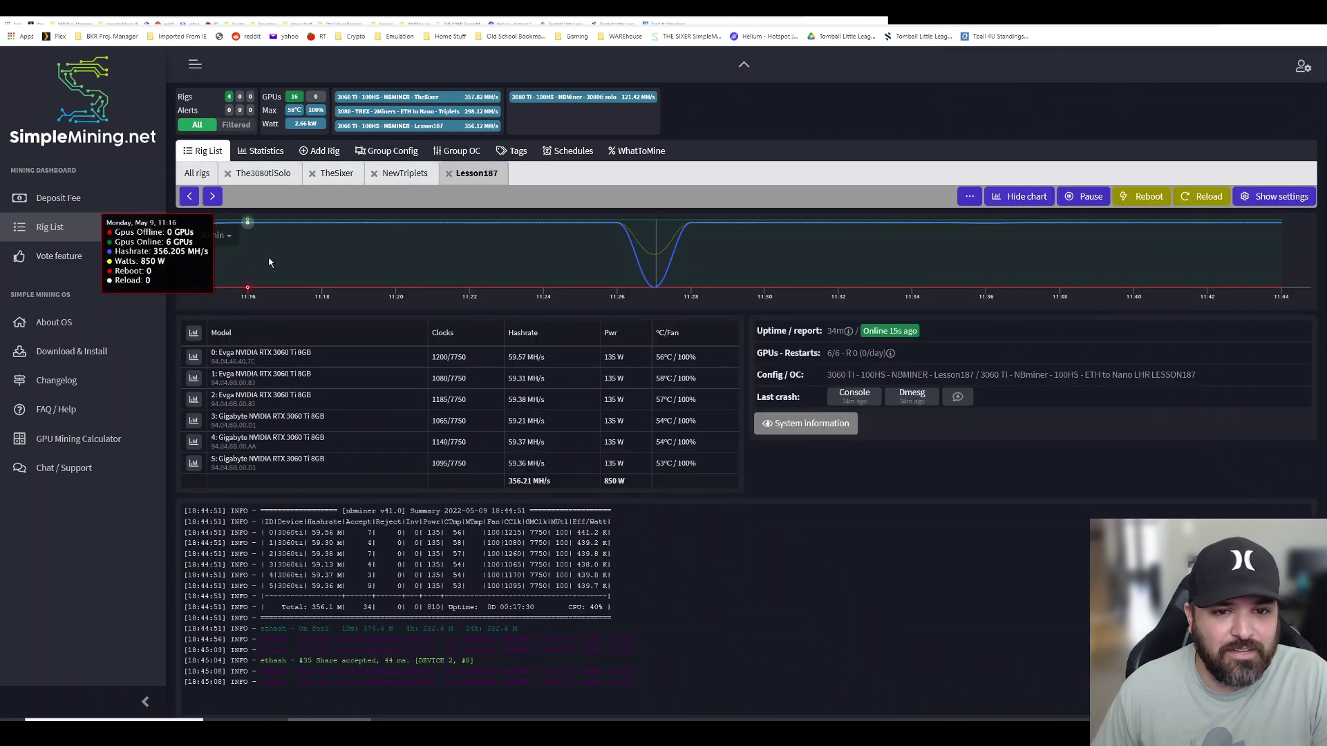
pyautogui.click(204, 236)
pyautogui.click(201, 309)
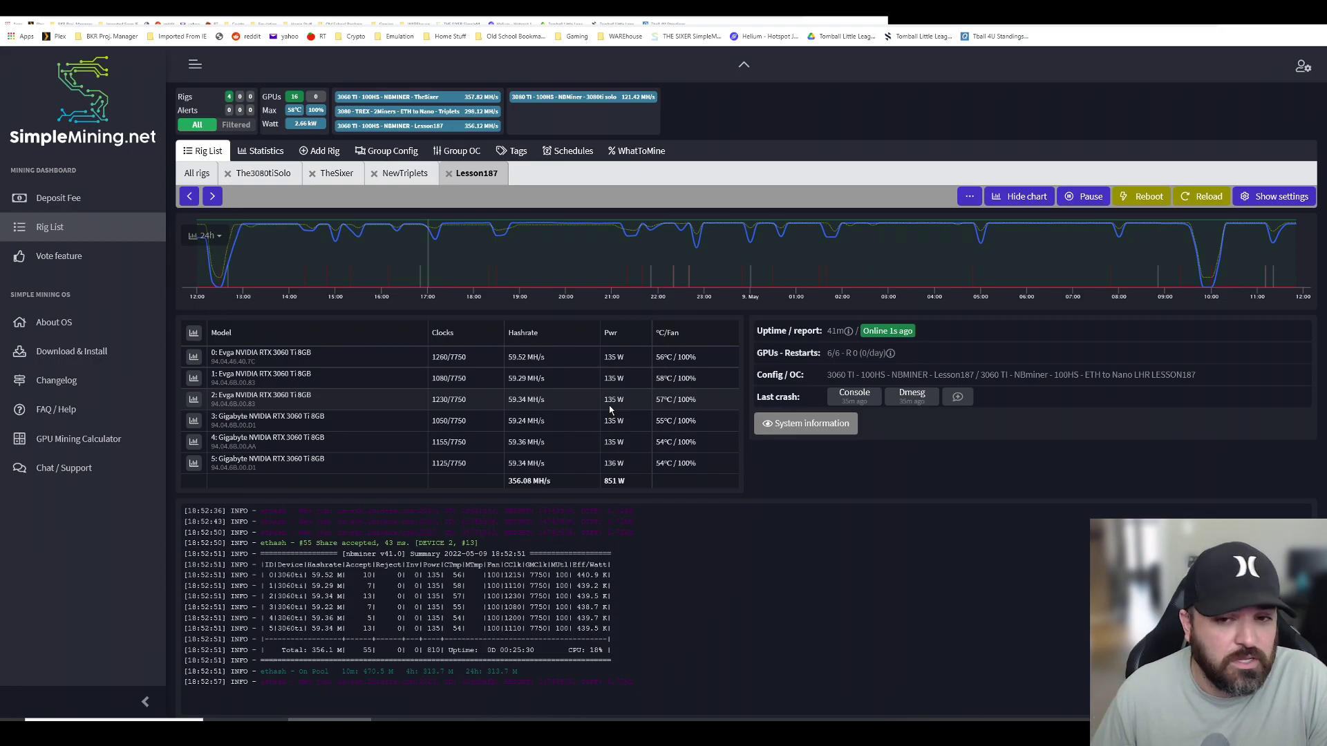
pyautogui.moveTo(349, 220)
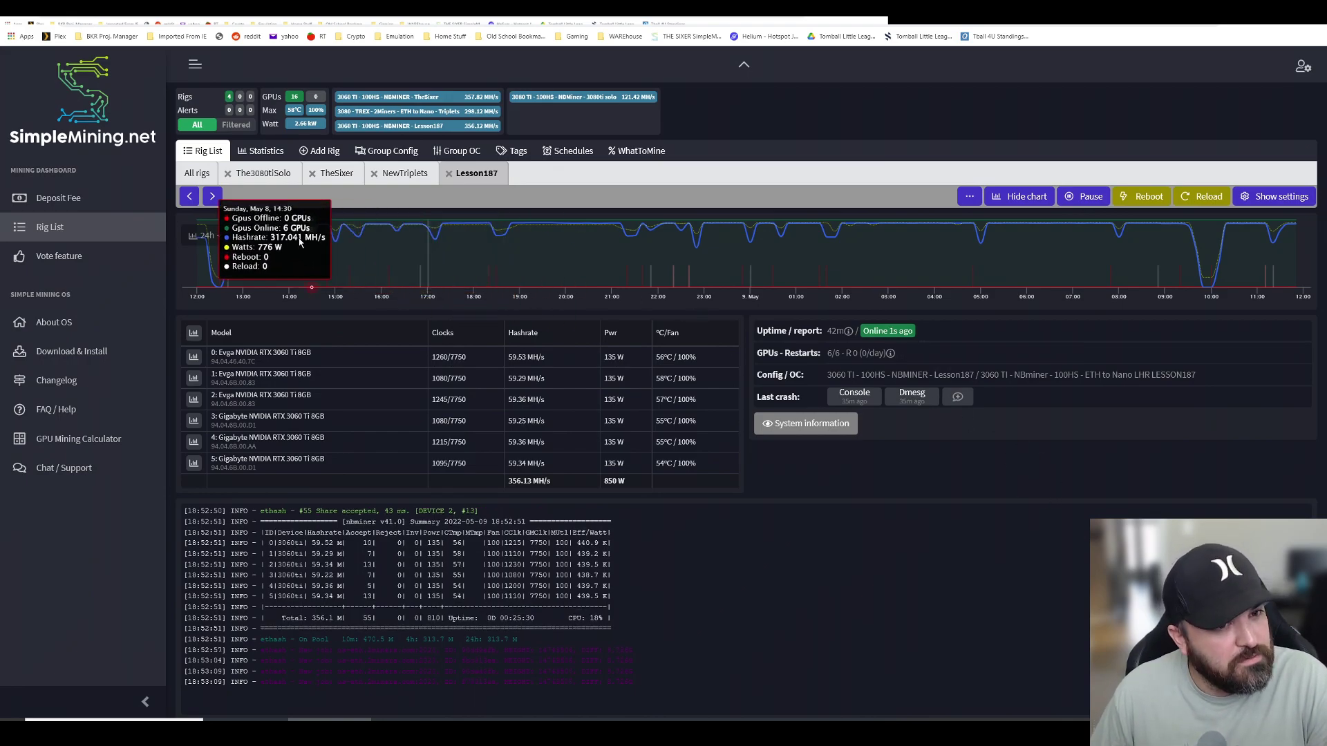
# Set the chart back to 30 minutes and return to the all-rigs list
pyautogui.click(218, 237)
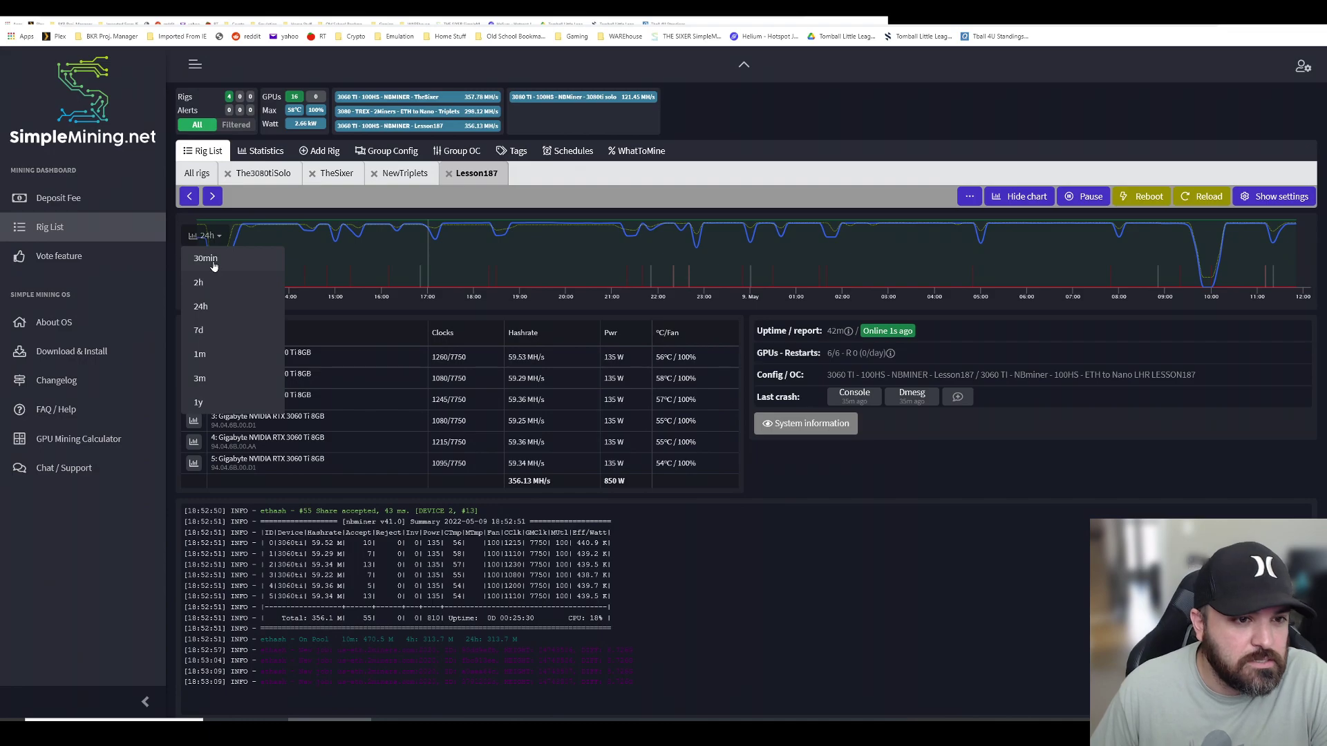
pyautogui.click(214, 266)
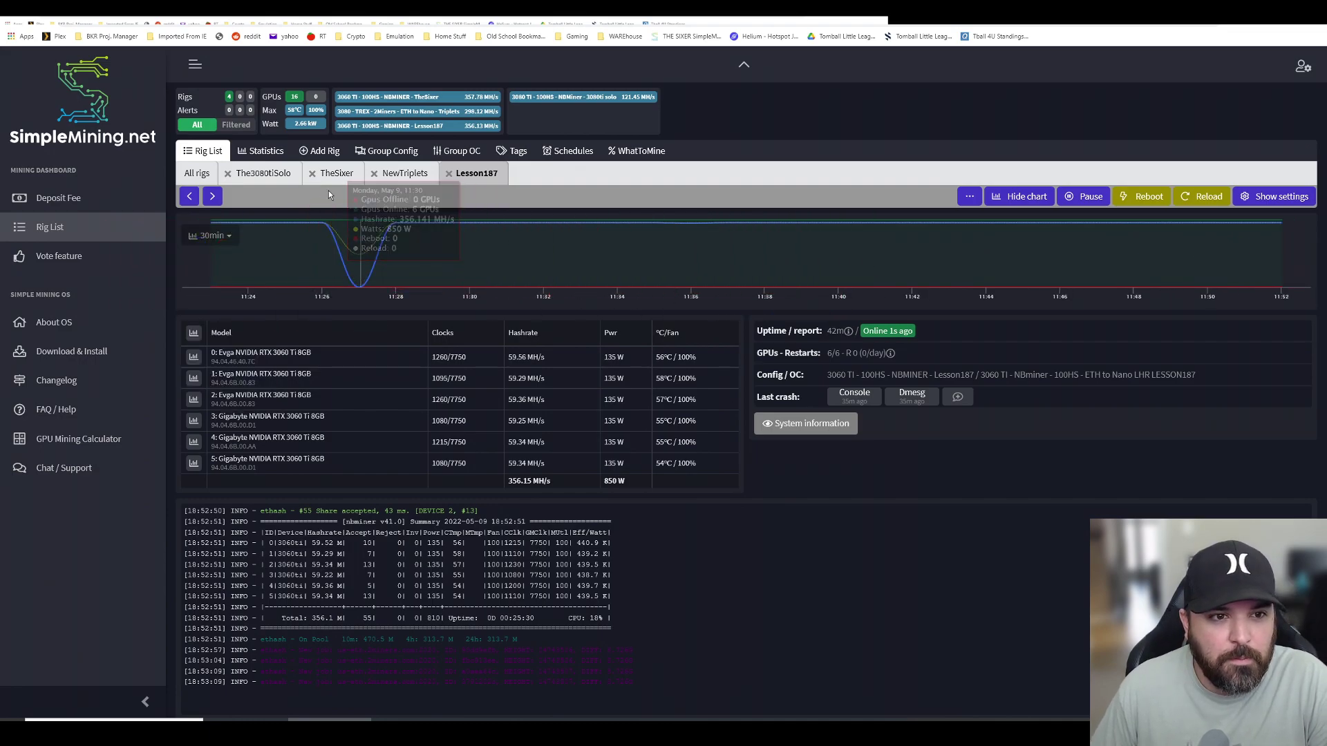
pyautogui.click(195, 175)
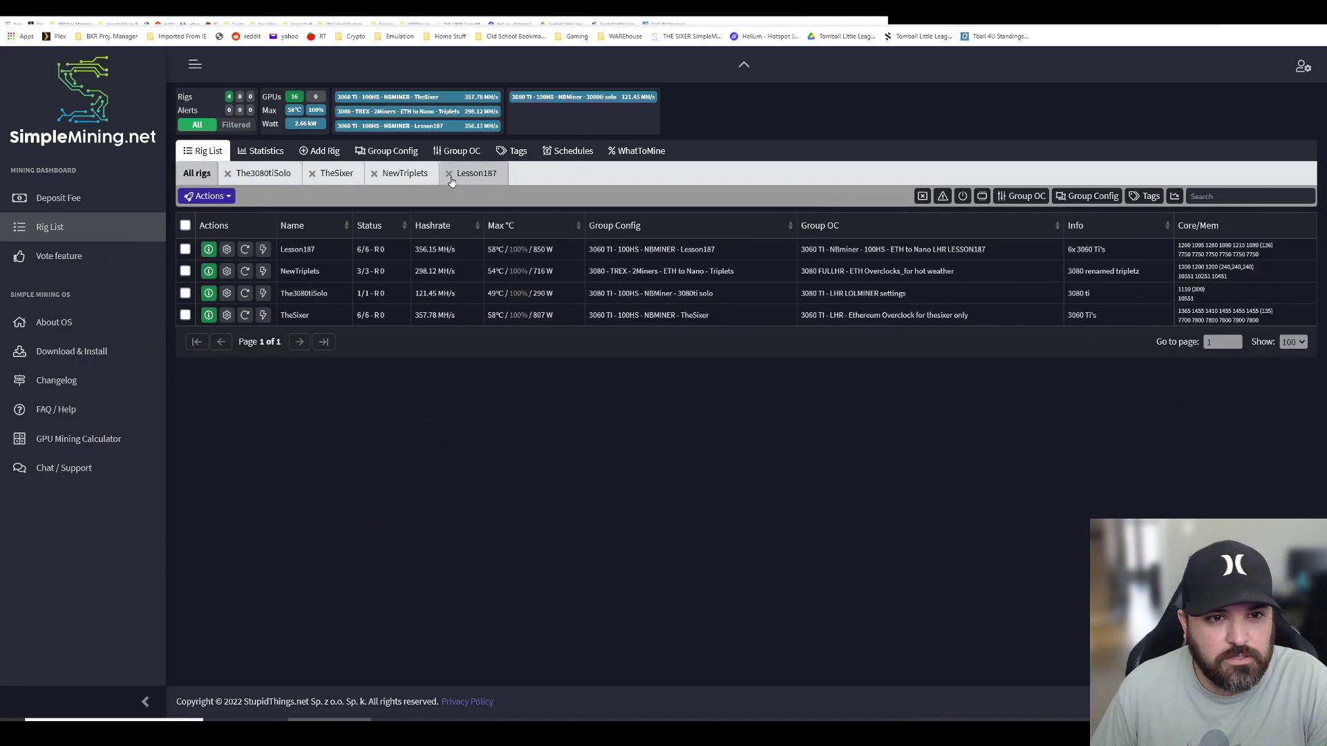
pyautogui.click(391, 152)
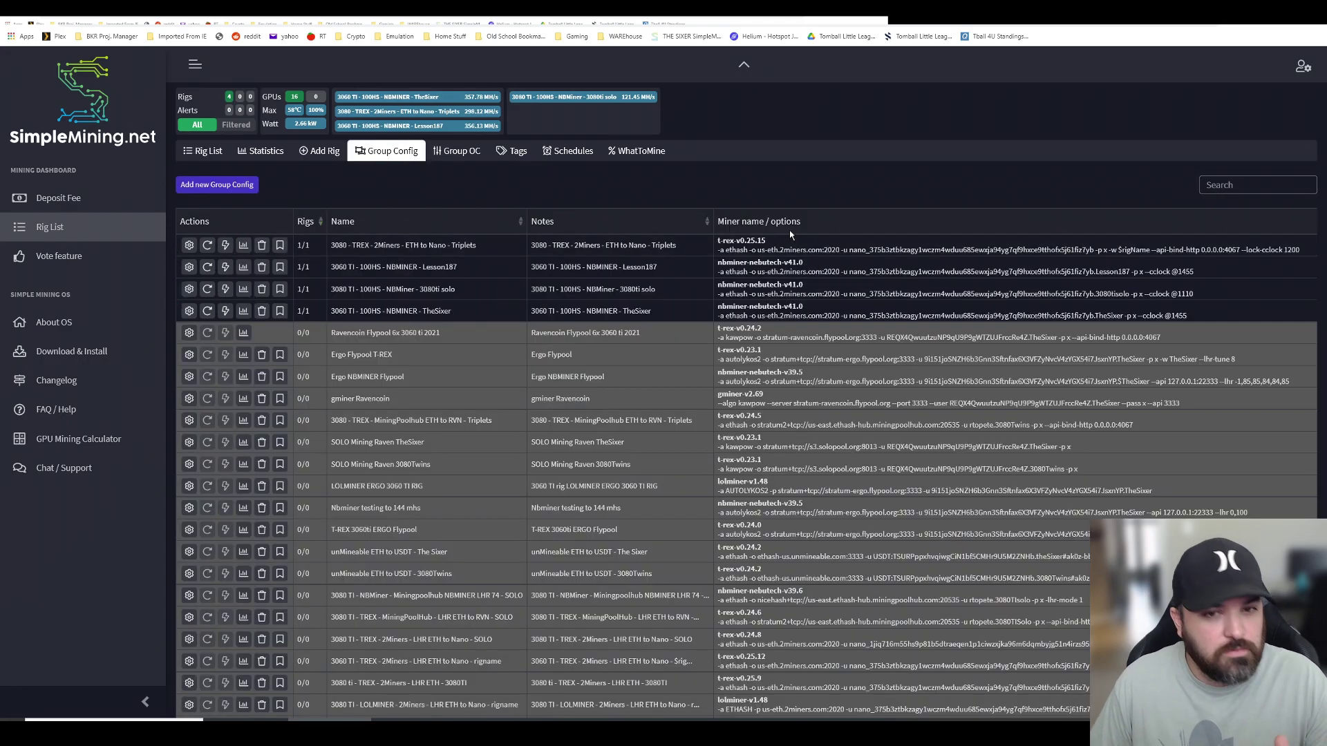
pyautogui.click(189, 267)
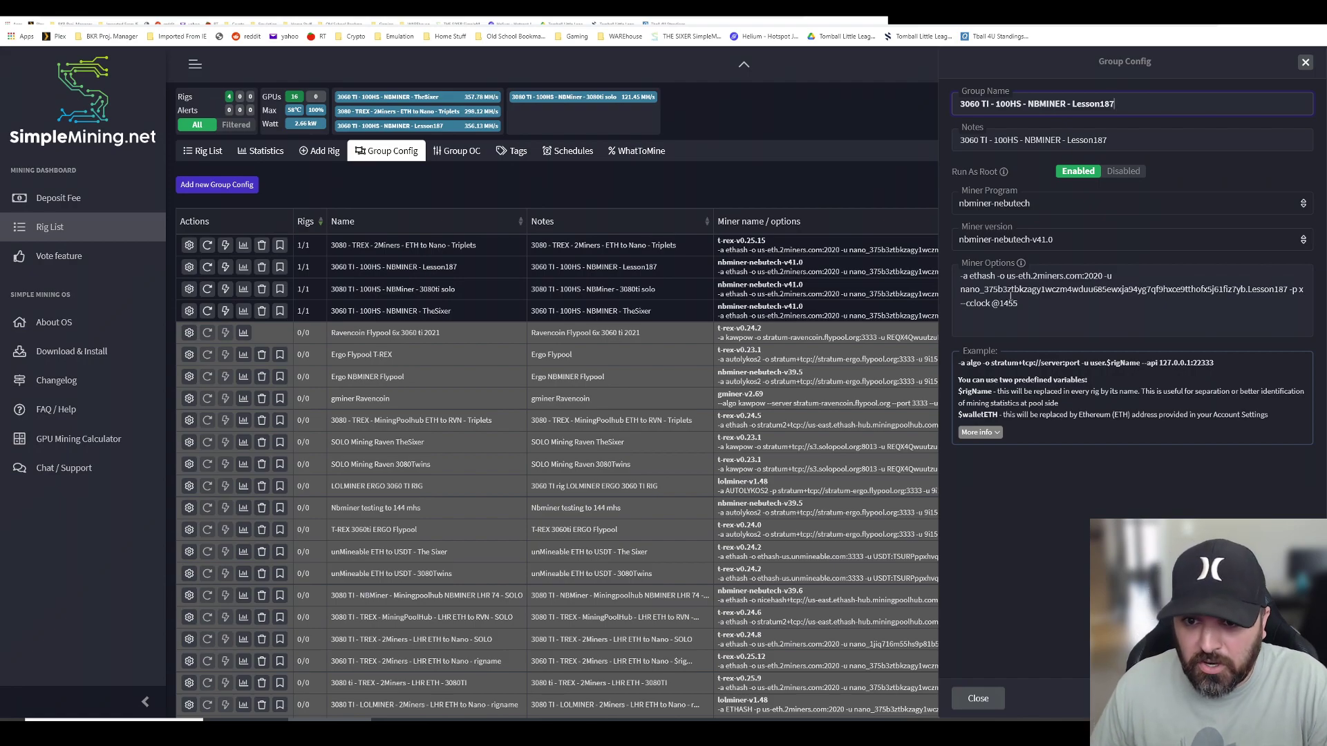
pyautogui.moveTo(1037, 305); pyautogui.dragTo(960, 305)
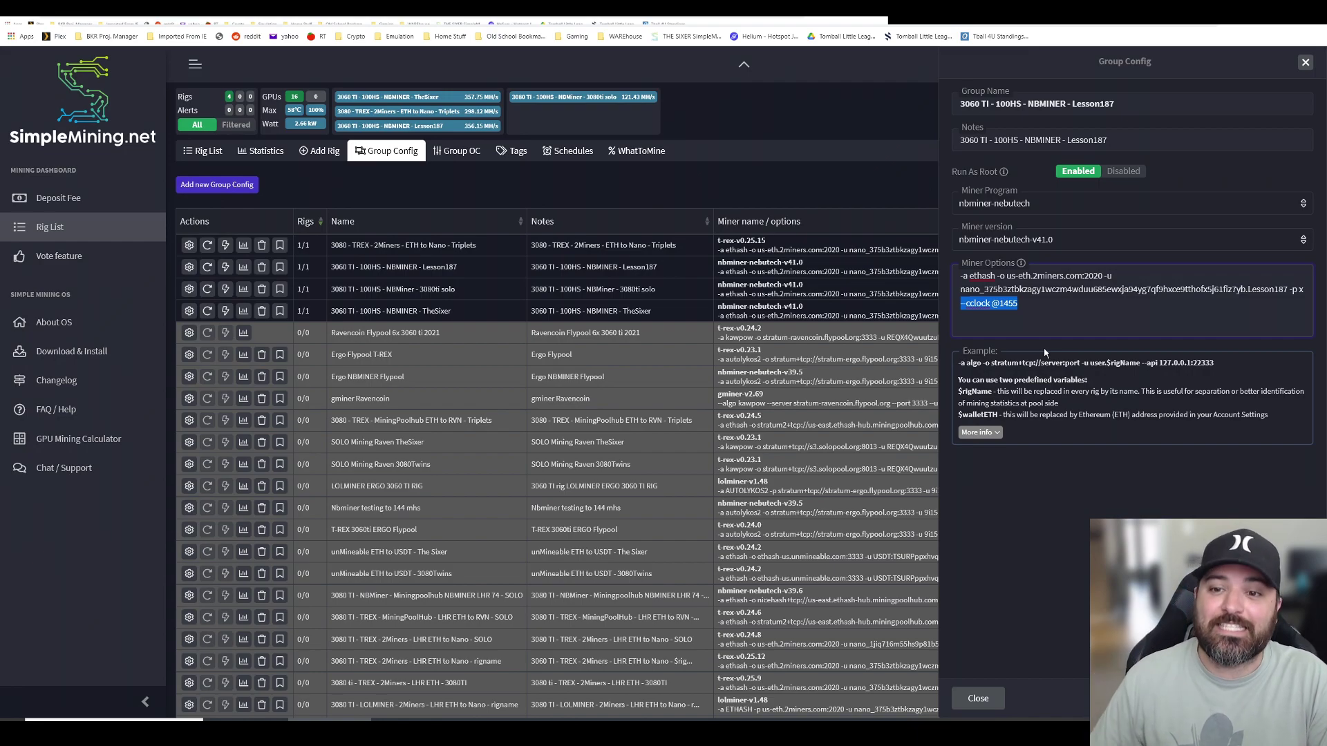
pyautogui.click(1046, 305)
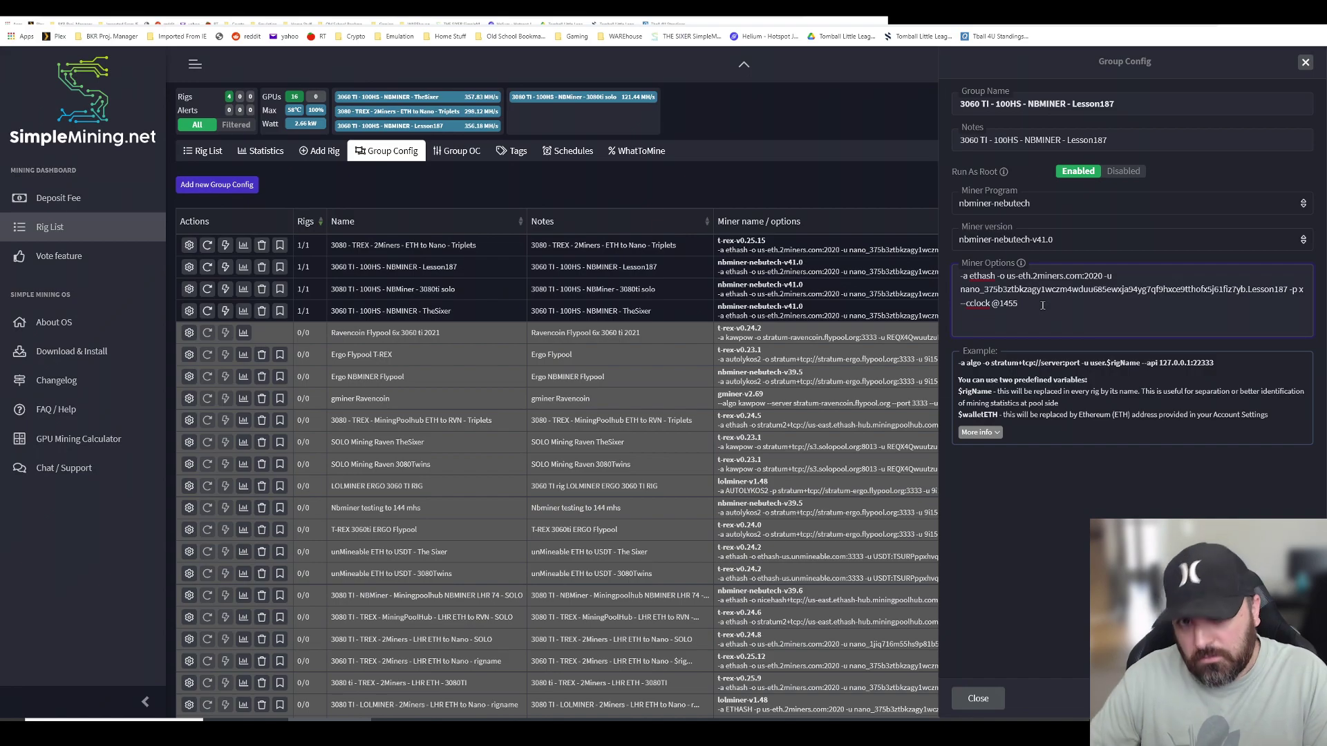
pyautogui.click(1305, 64)
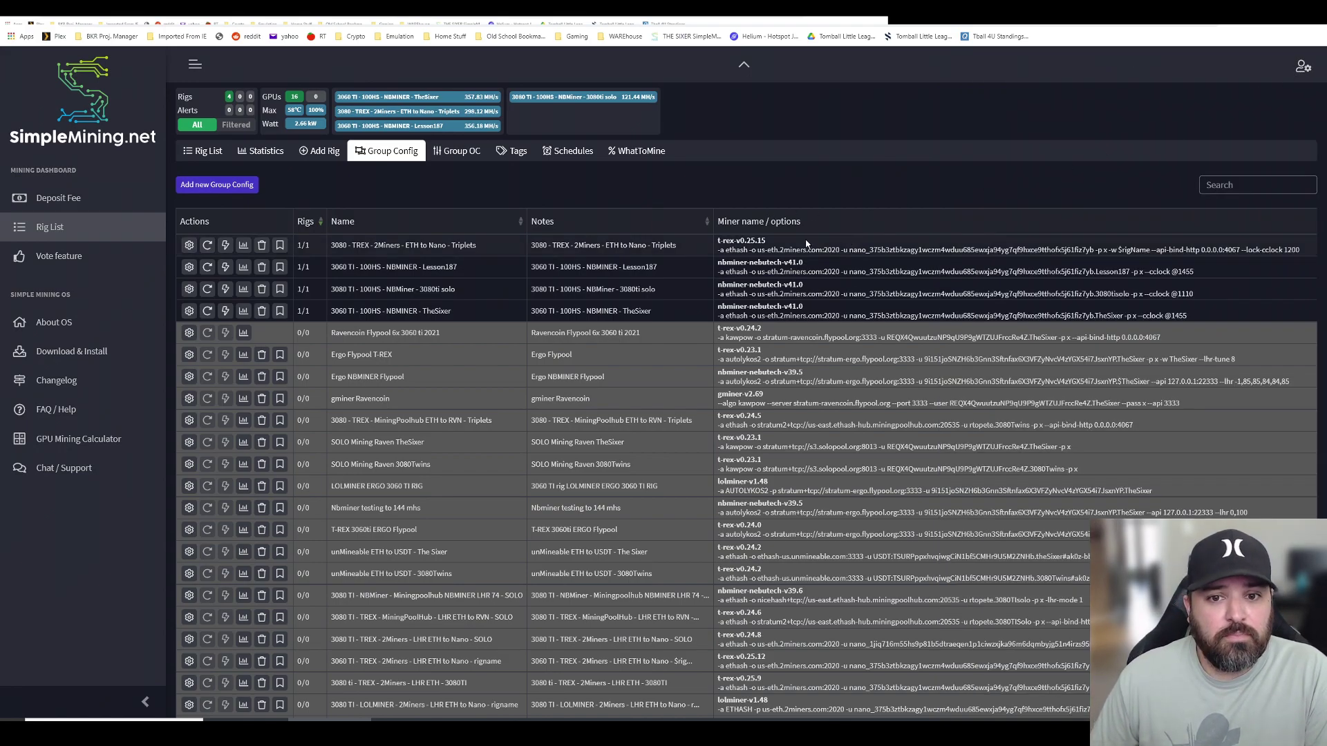
pyautogui.click(202, 150)
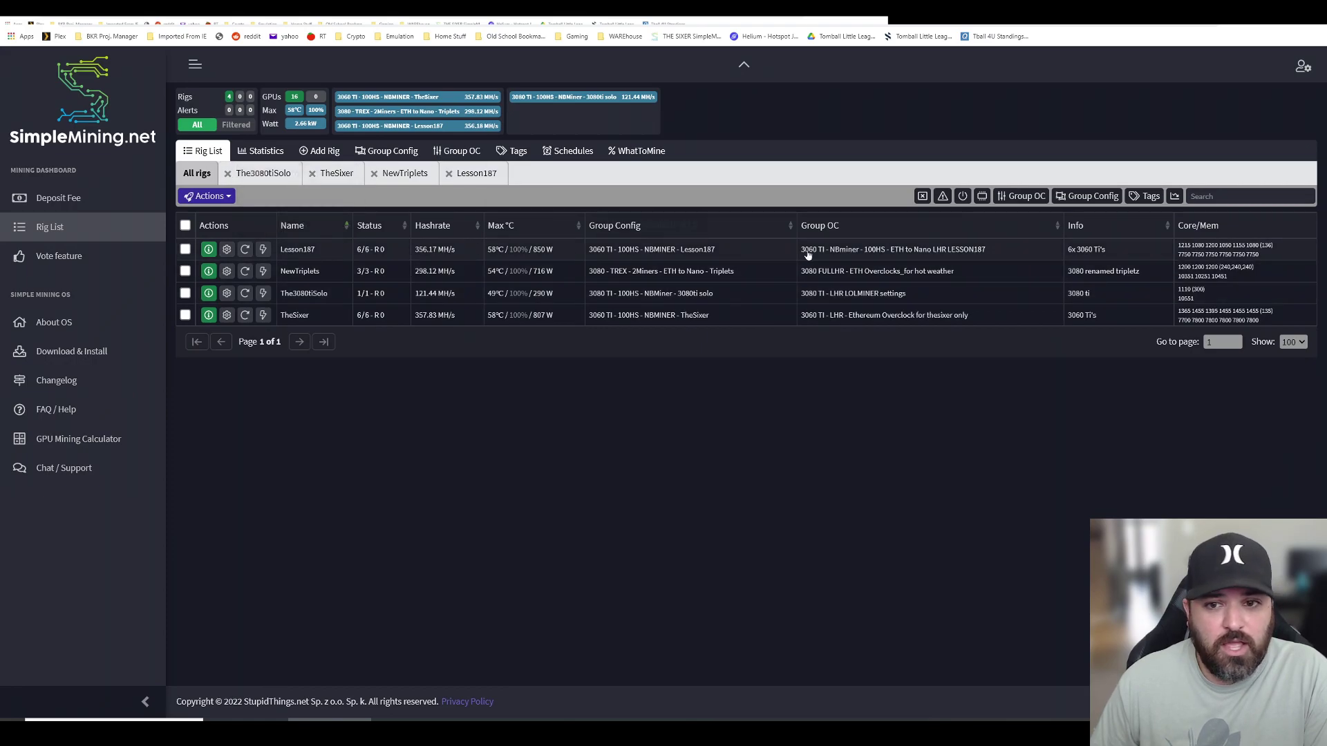
# Inspect Lesson187's Group OC (core -300, memory 1900, 136 W), then open TheSixer's details
pyautogui.click(905, 252)
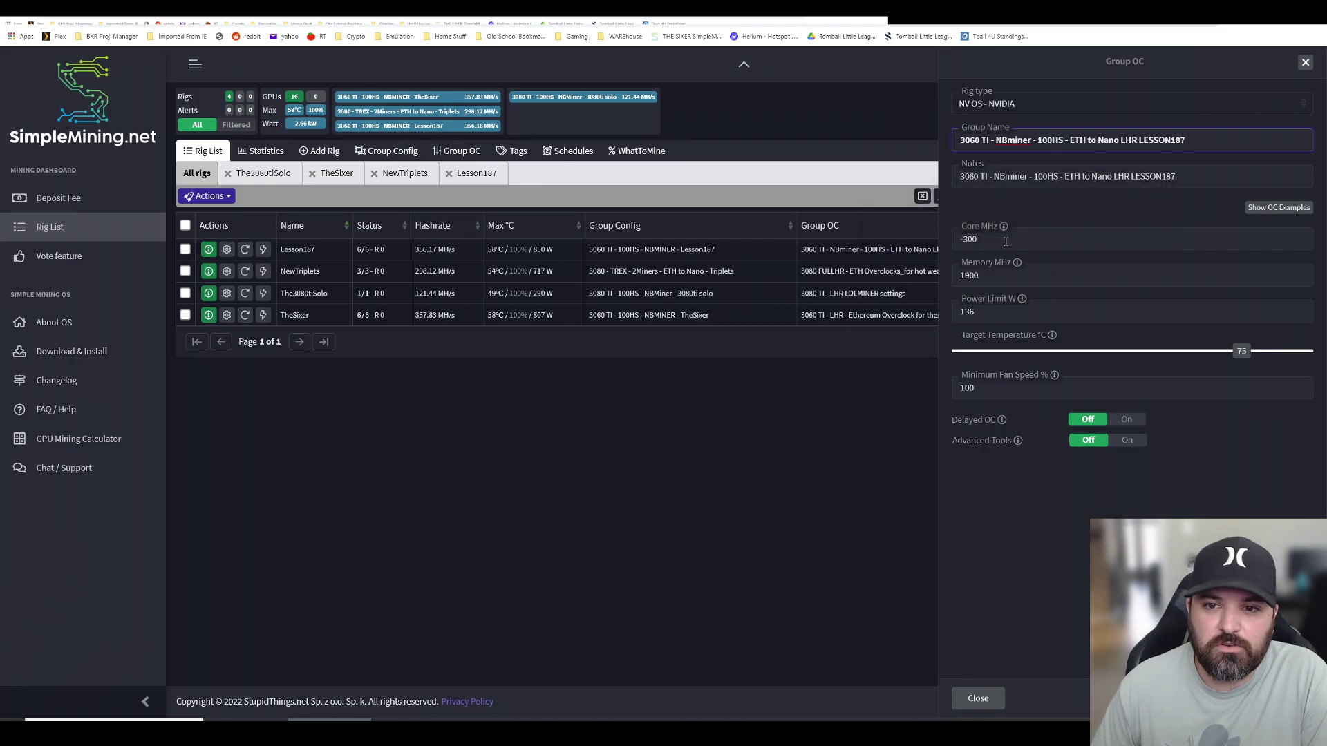
pyautogui.click(1305, 63)
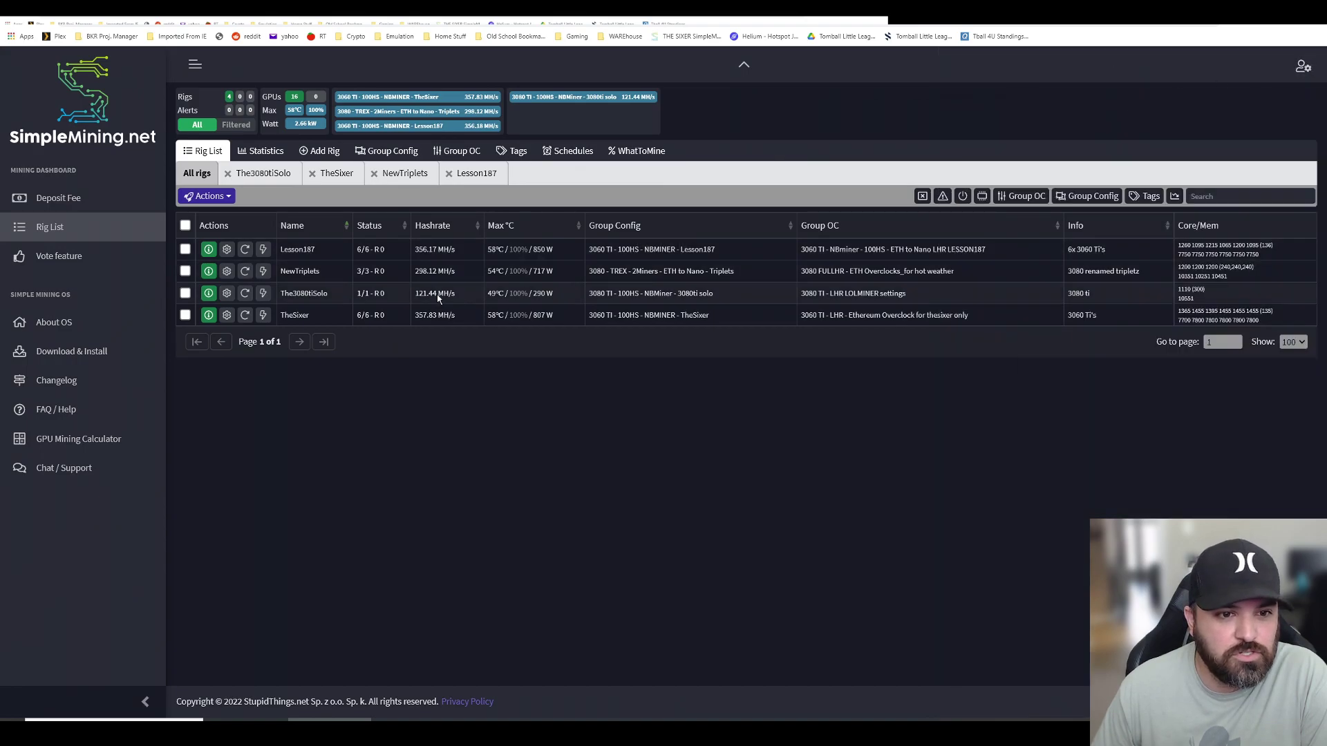
pyautogui.click(209, 315)
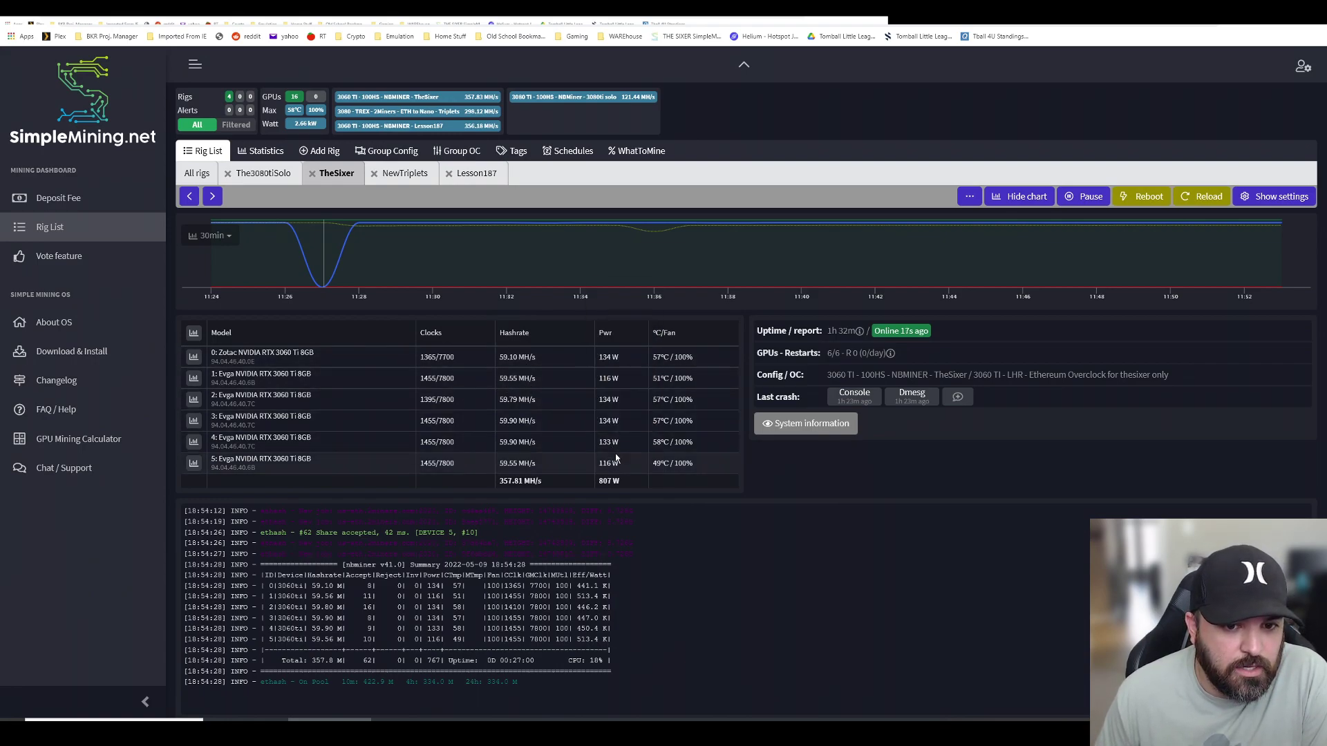
pyautogui.click(202, 176)
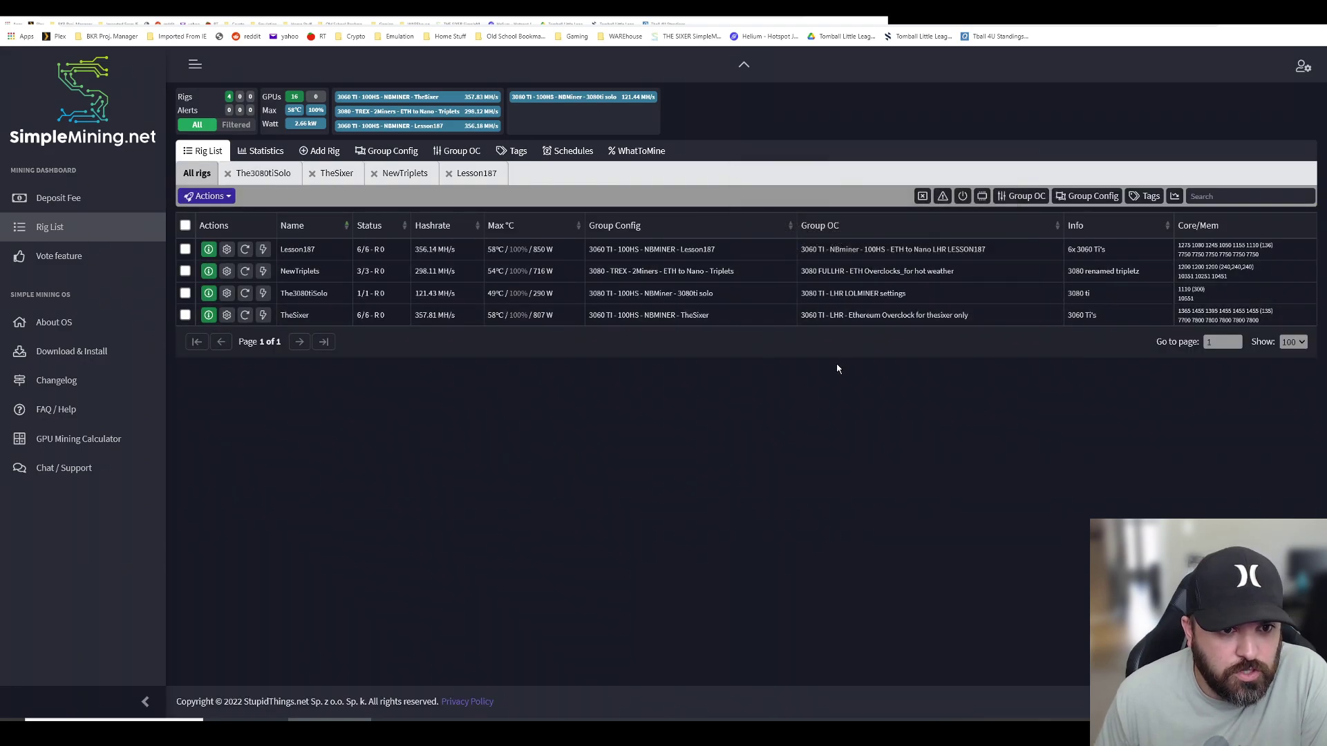
# Inspect TheSixer's Group OC values, memory 1800,2000 and 135 W power limit, then close it
pyautogui.click(840, 318)
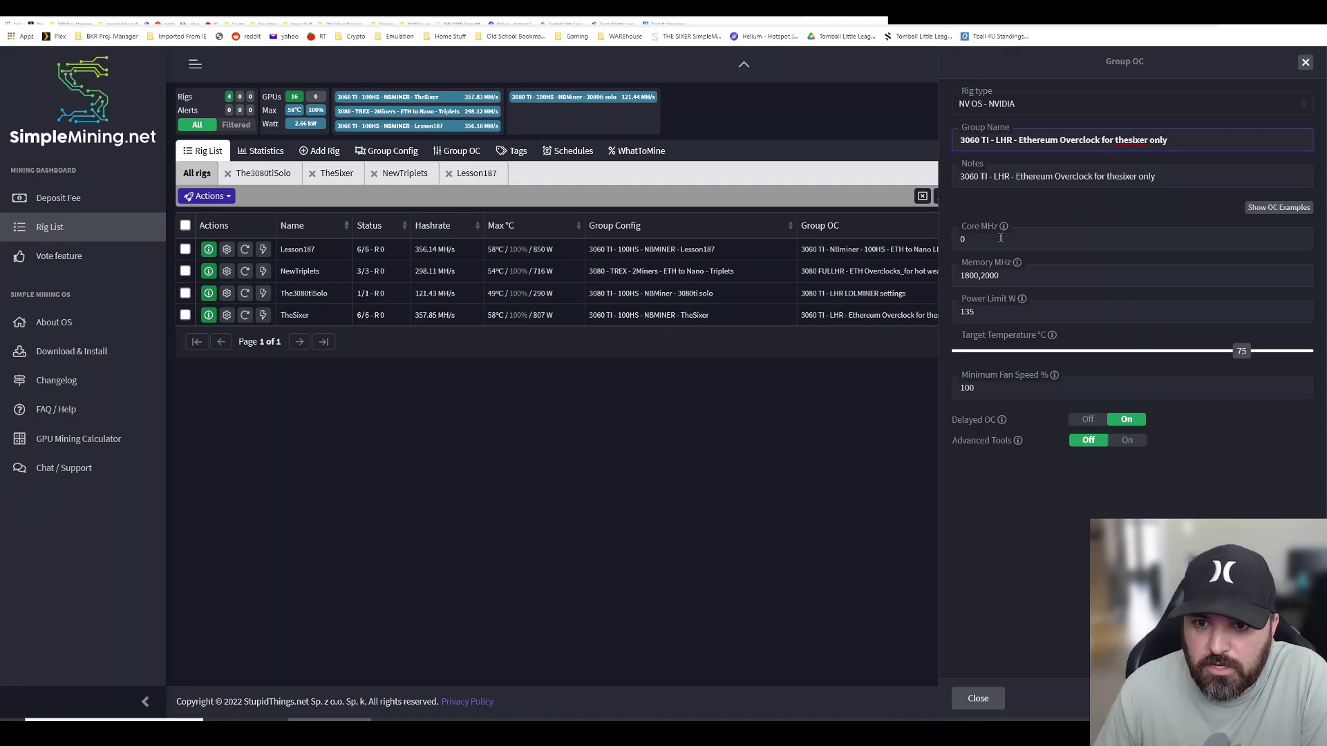
pyautogui.doubleClick(973, 275)
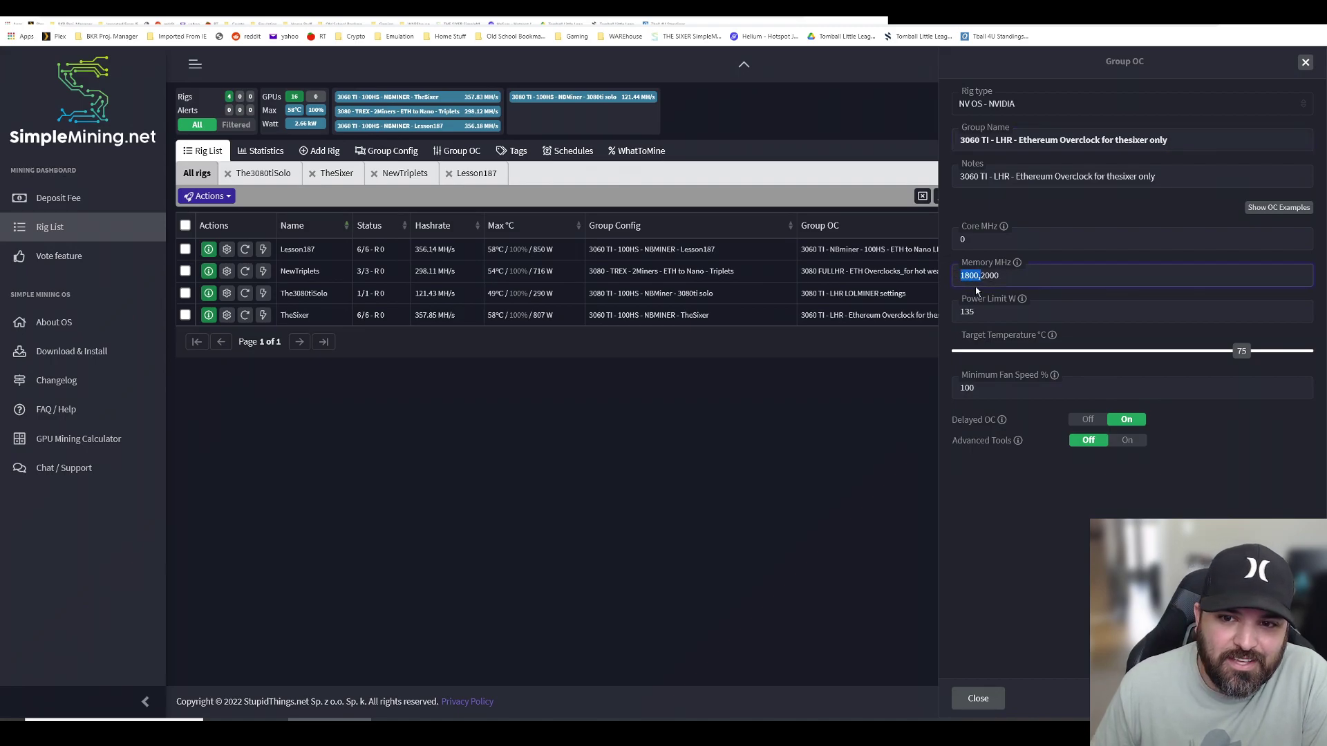
pyautogui.click(980, 277)
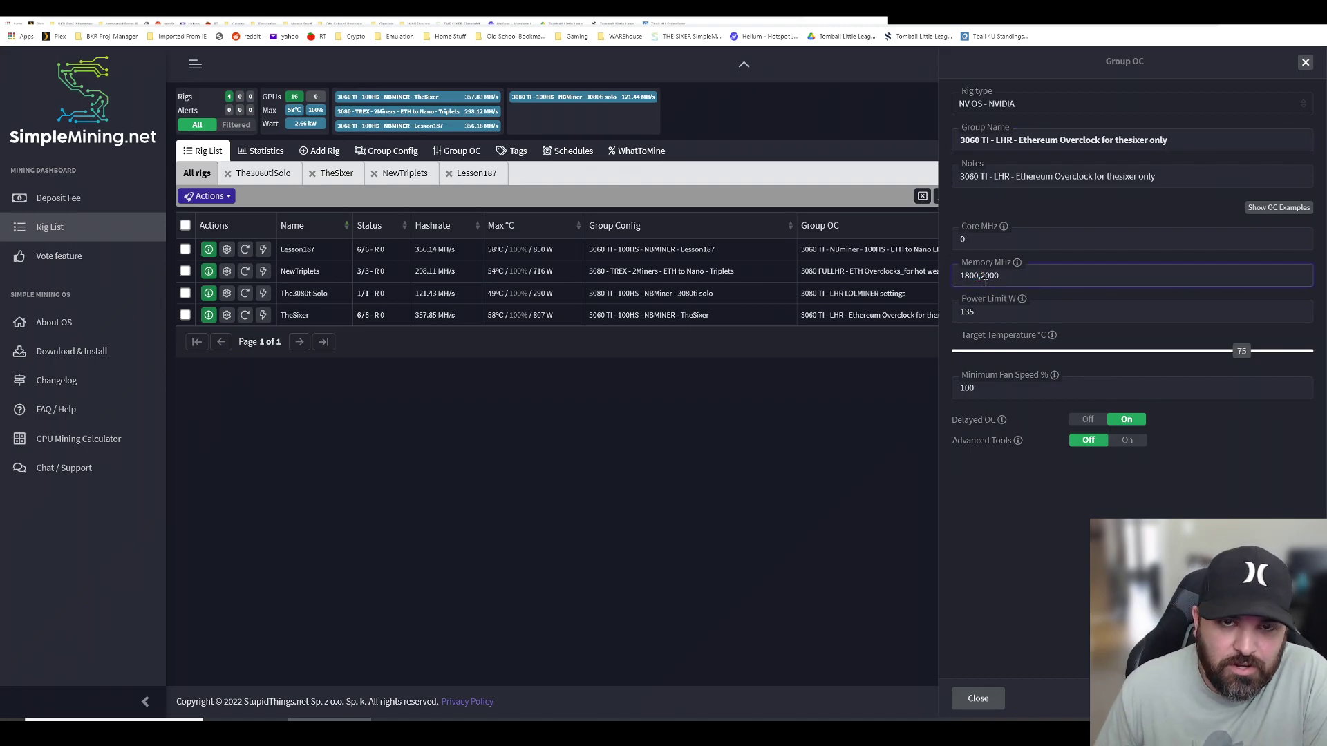
pyautogui.moveTo(980, 276)
pyautogui.mouseDown()
pyautogui.moveTo(960, 276)
pyautogui.moveTo(999, 277)
pyautogui.mouseUp()
pyautogui.click(990, 277)
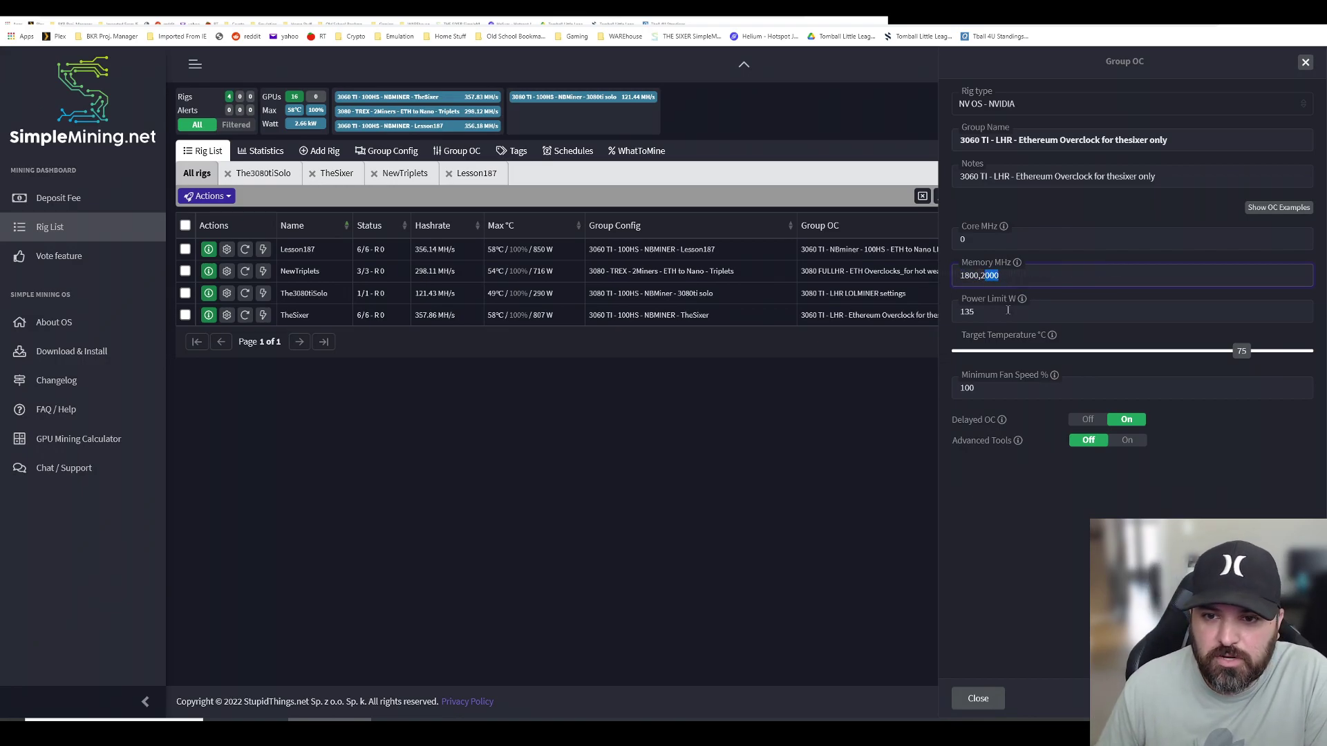
pyautogui.click(1008, 311)
pyautogui.click(1007, 428)
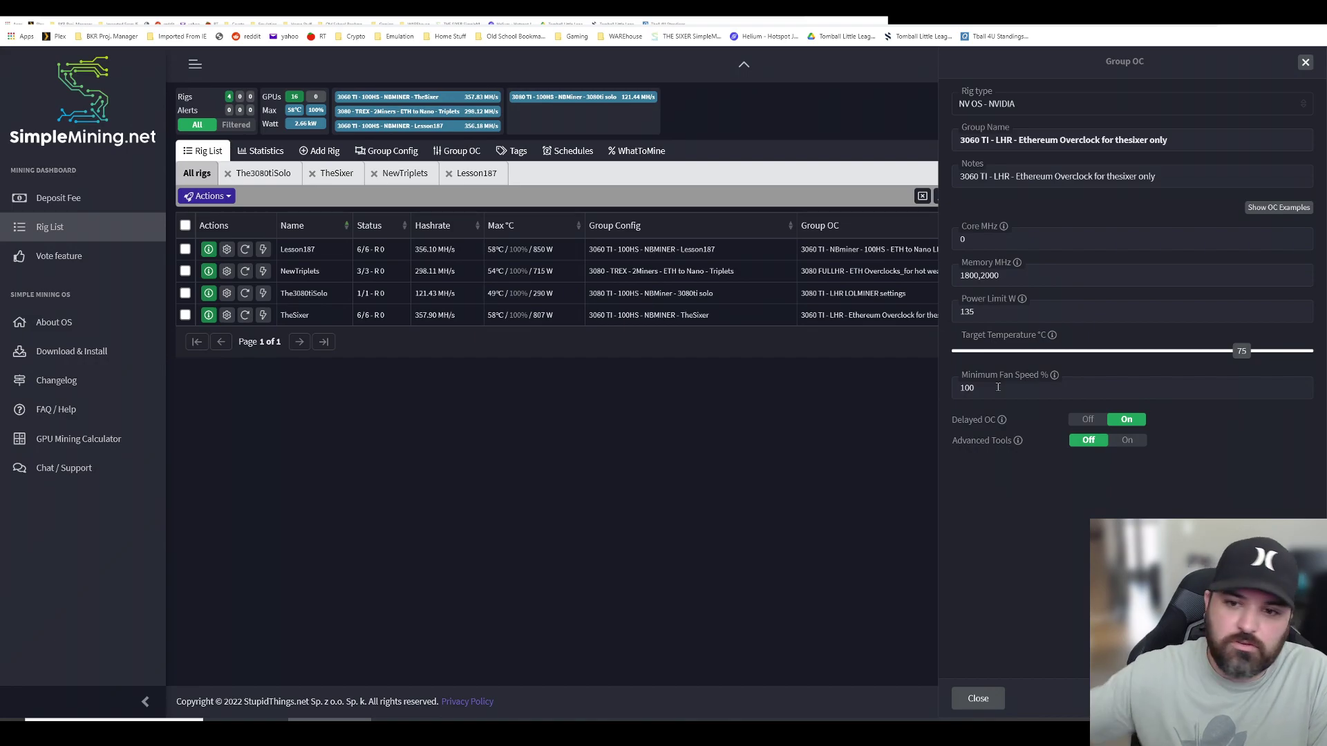
pyautogui.click(1305, 62)
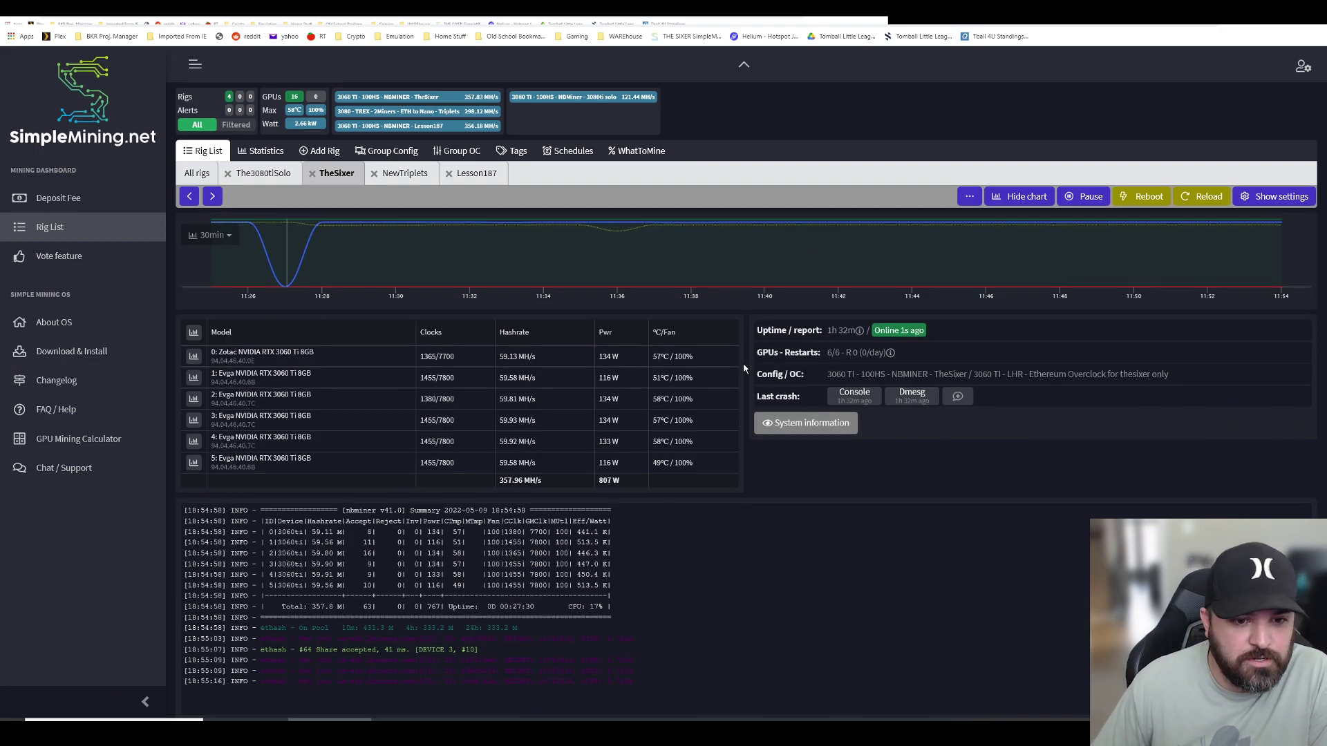
pyautogui.scroll(-1, 745, 369)
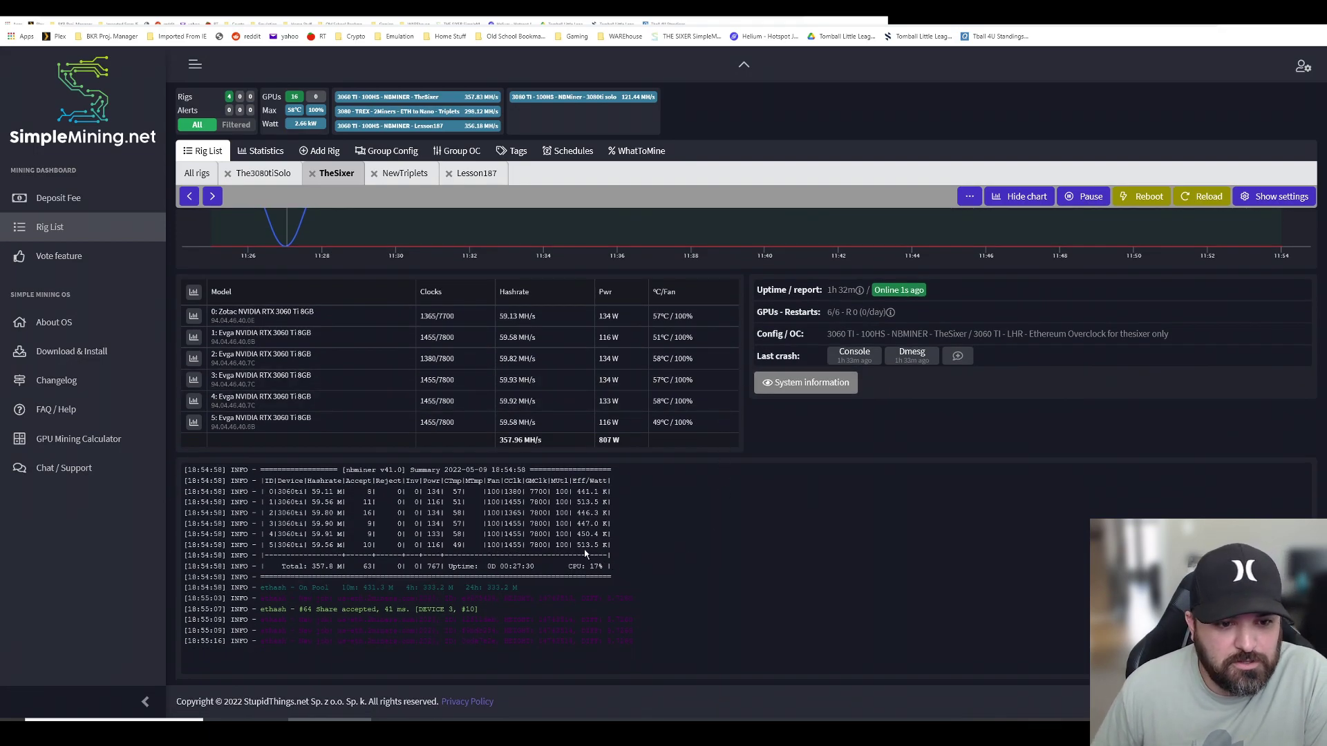